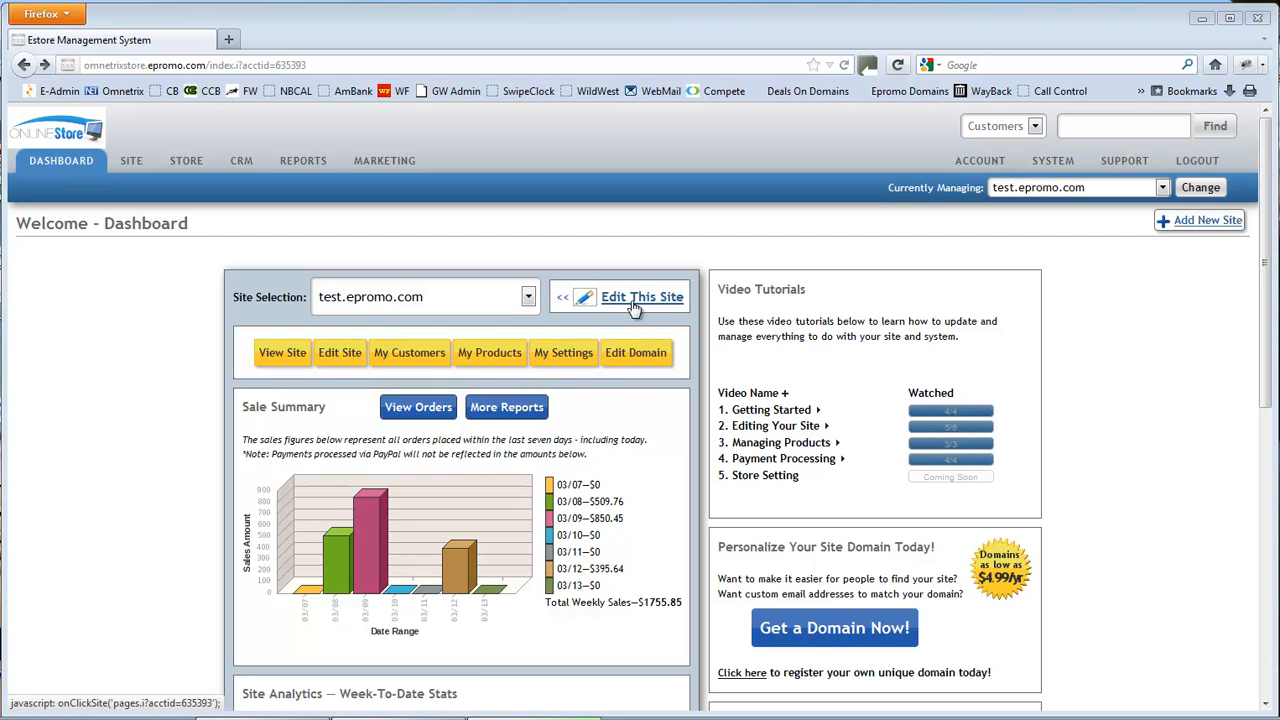
Open the site's design templates and browse through the available layouts
left_click(131, 160)
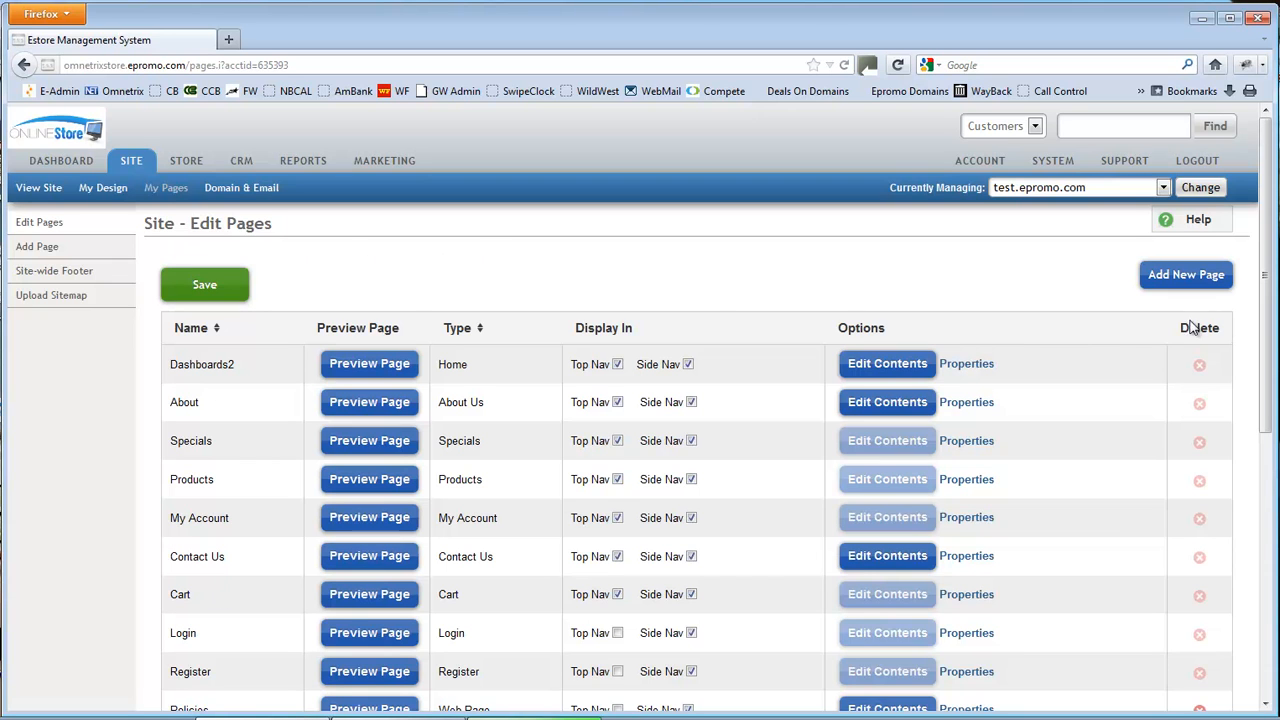
left_click(106, 194)
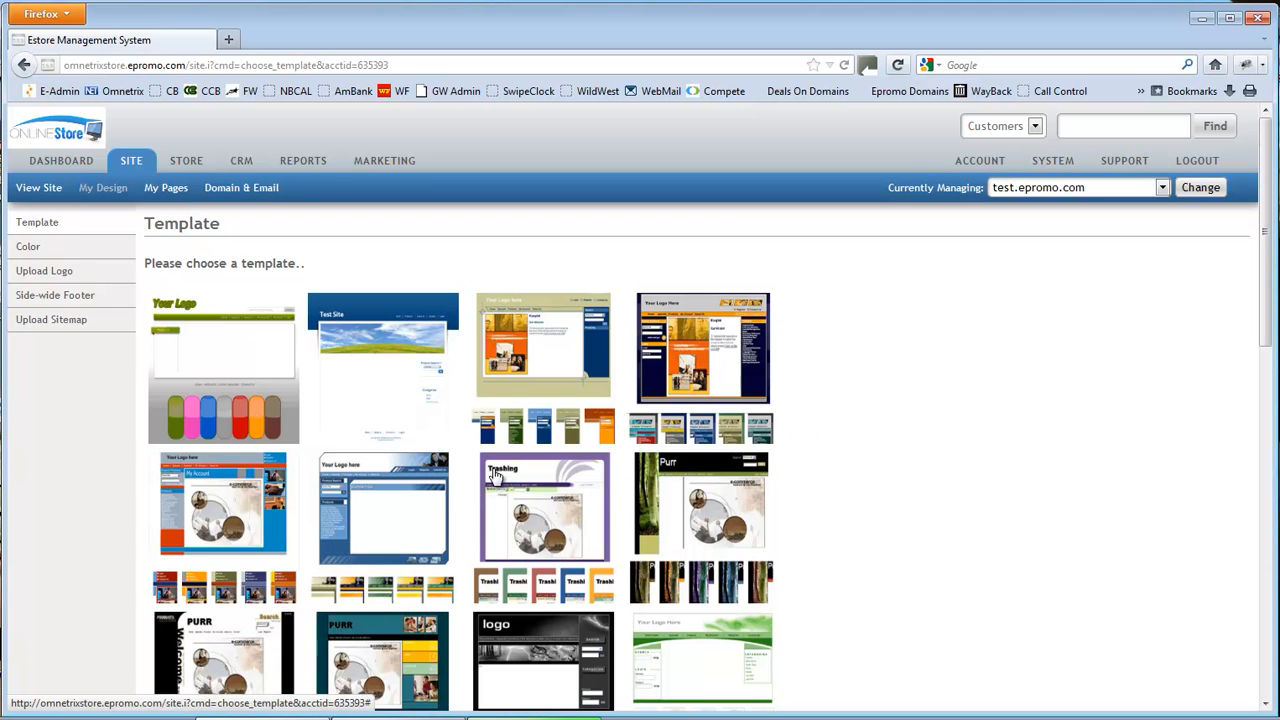
scroll(323, 515, "down", 1)
scroll(323, 515, "down", 2)
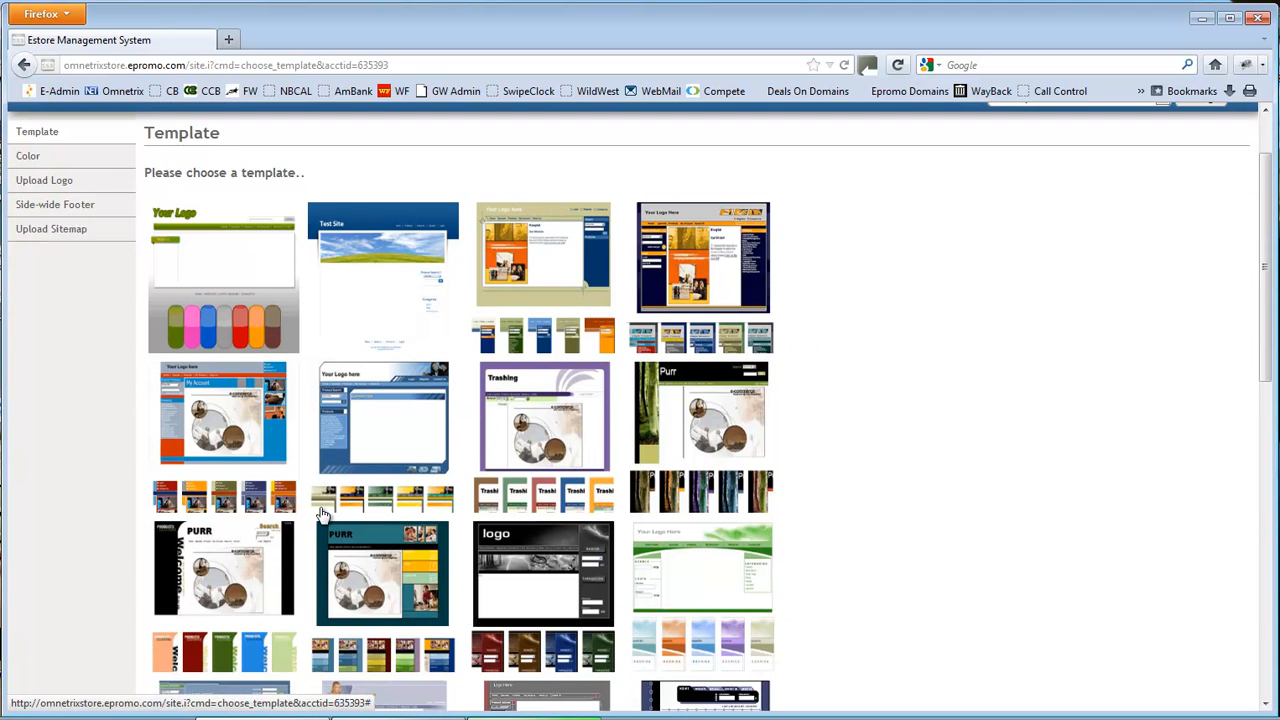
scroll(323, 515, "down", 4)
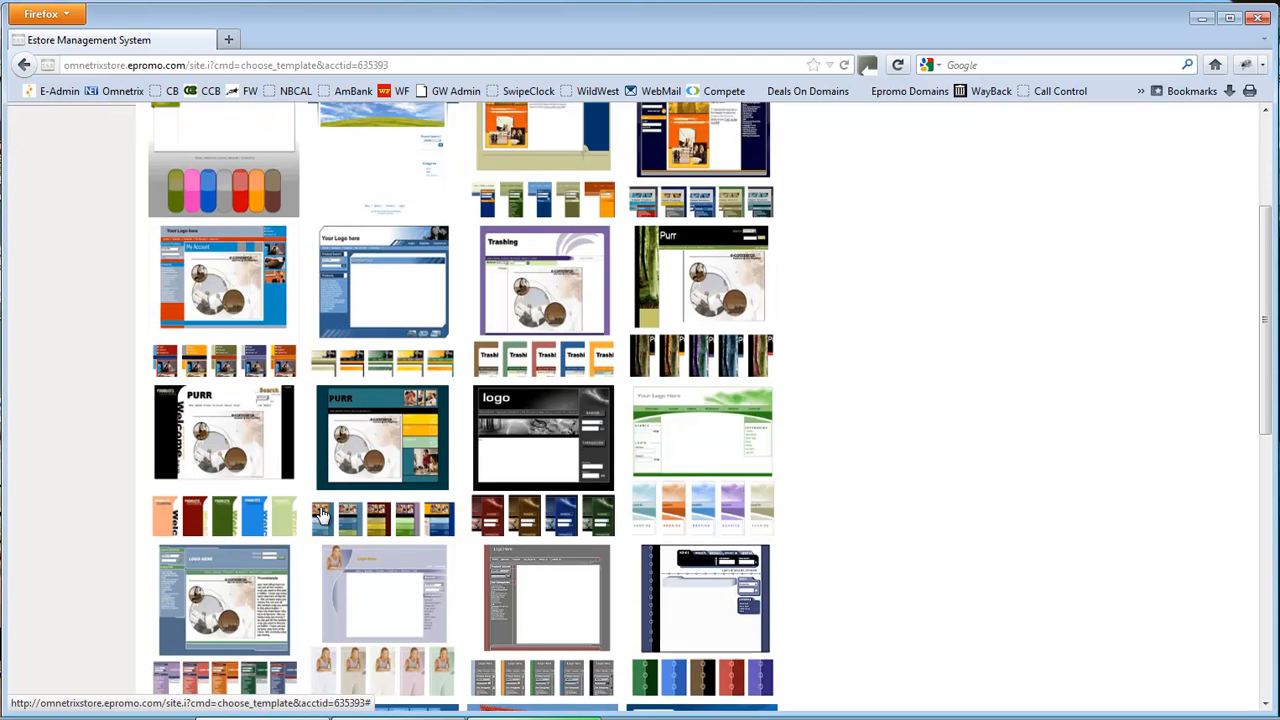
scroll(323, 515, "down", 4)
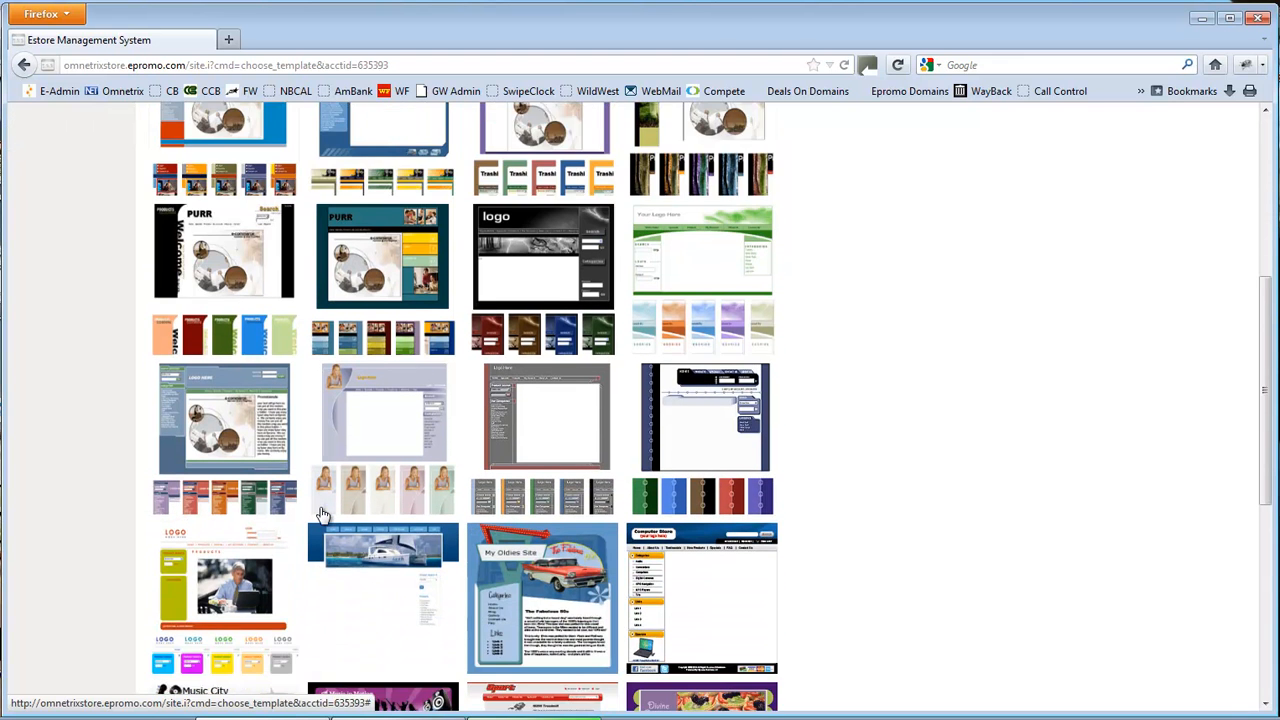
scroll(323, 515, "down", 5)
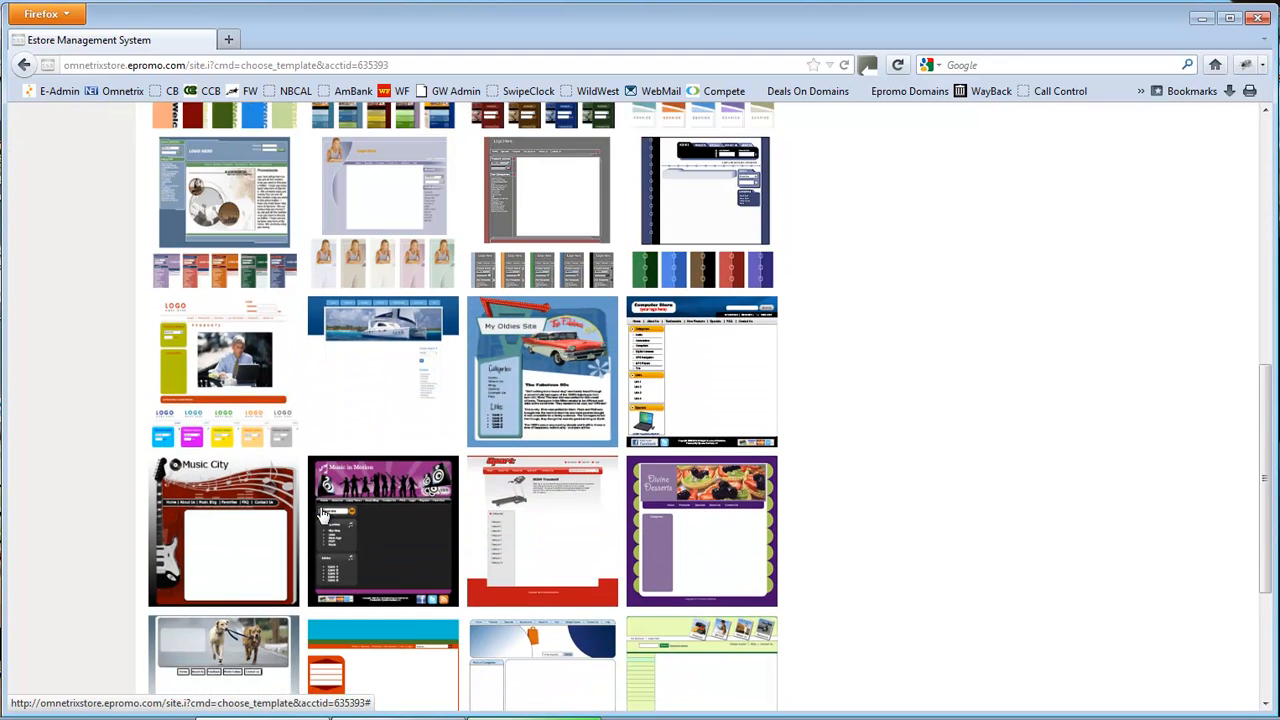
scroll(323, 515, "down", 3)
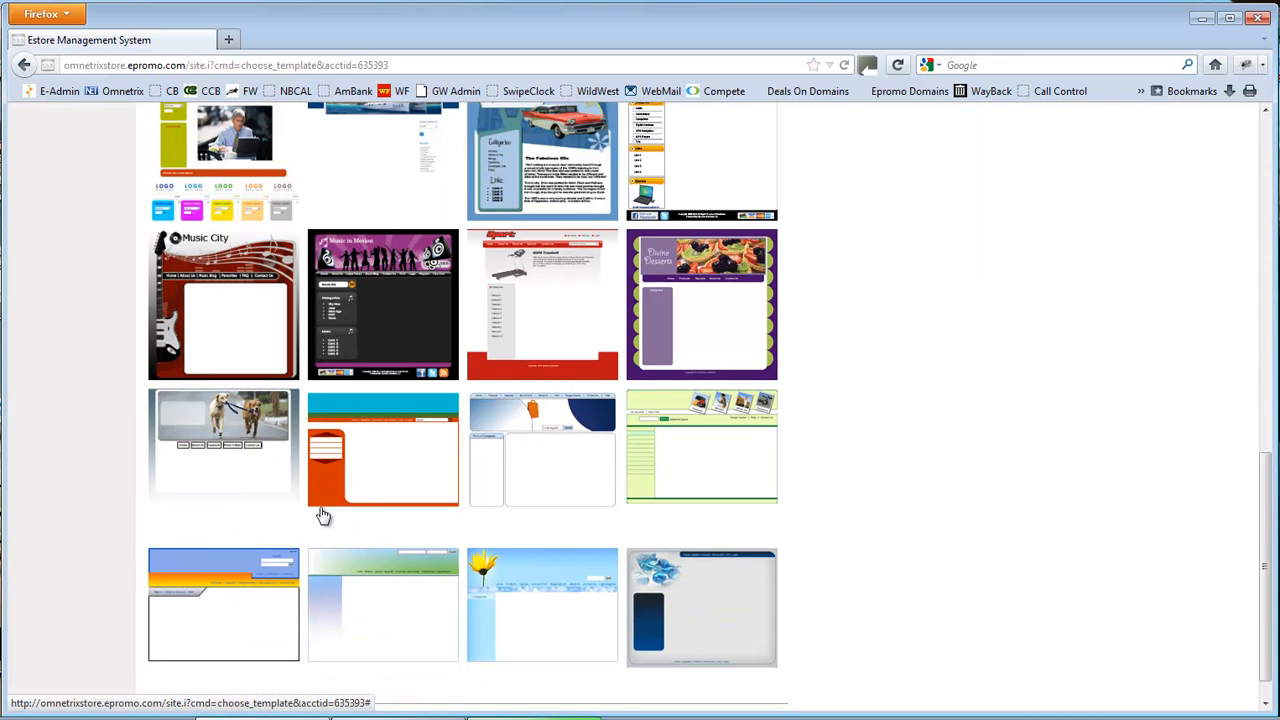
scroll(322, 514, "down", 1)
scroll(320, 515, "up", 12)
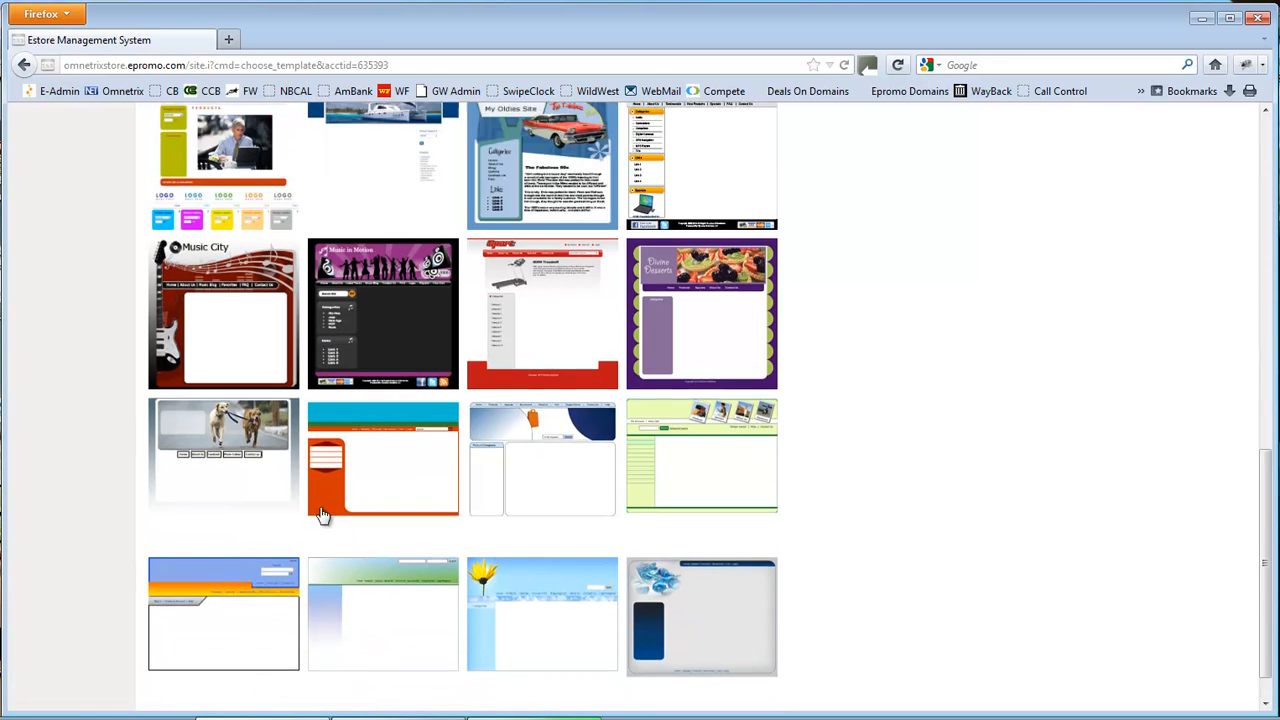
scroll(298, 456, "up", 4)
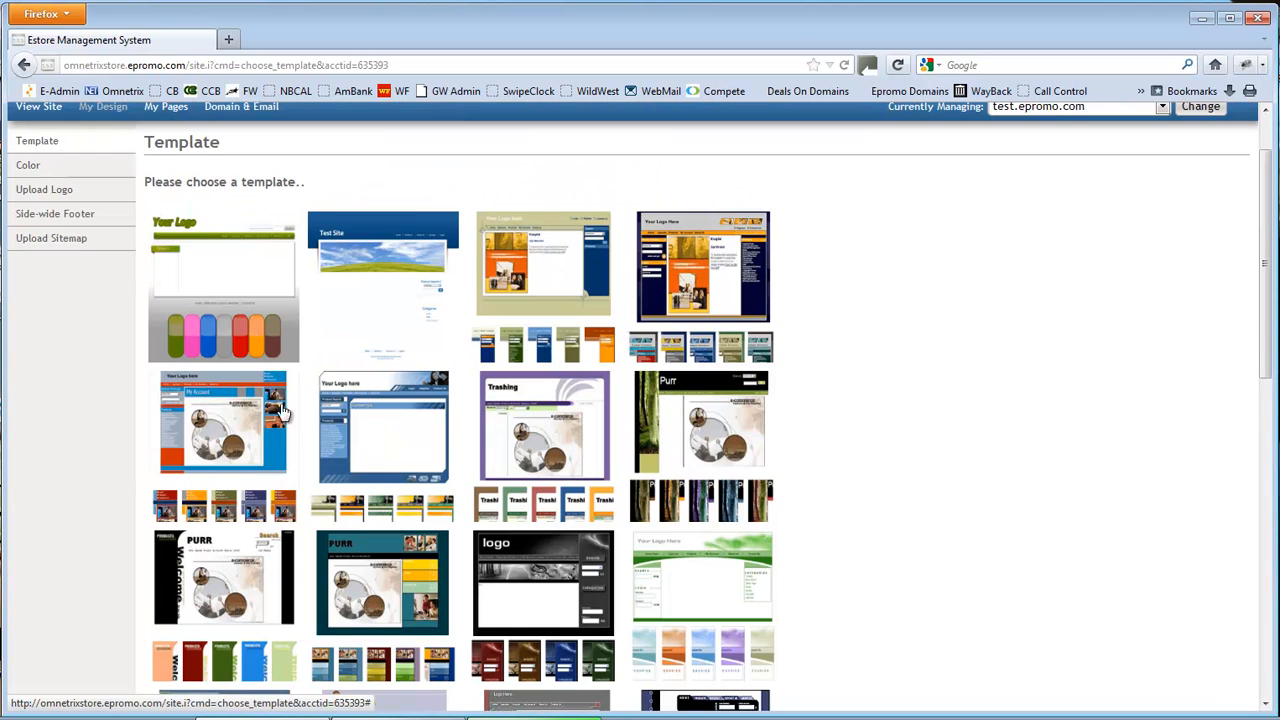
Apply the first template in the gallery, the green "Your Logo" design, and change its color to Blue
left_click(214, 281)
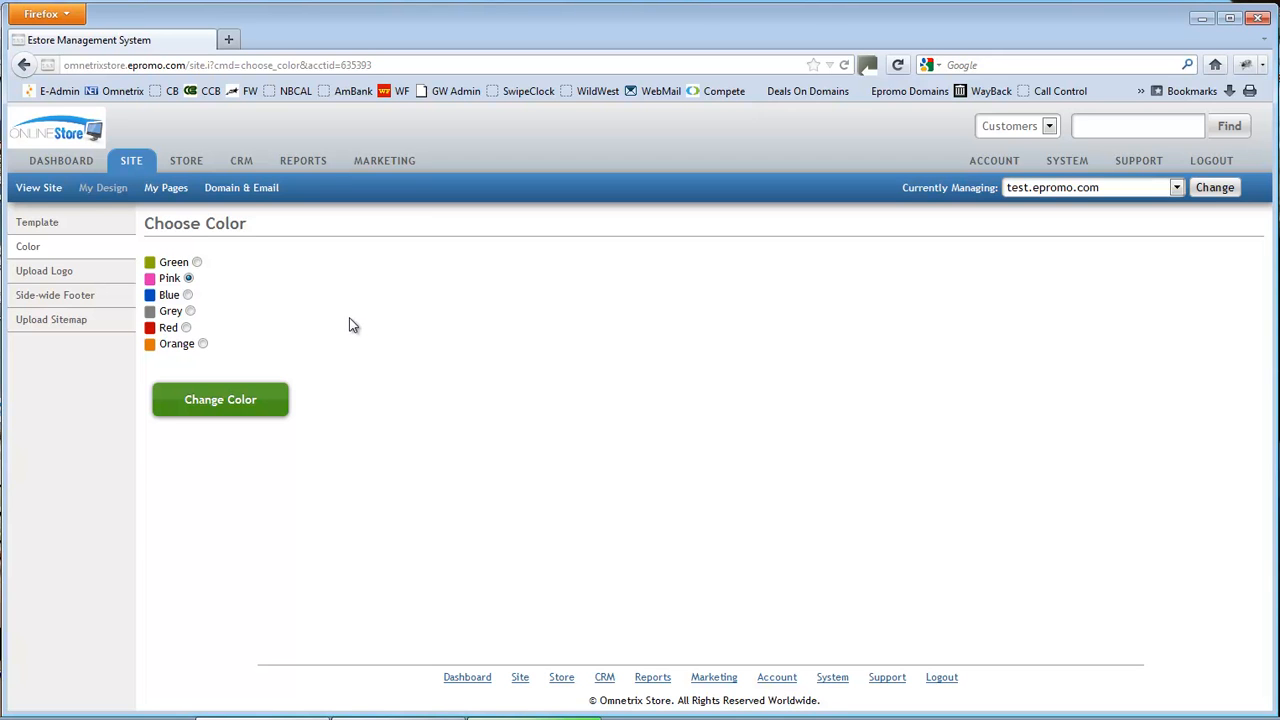
left_click(187, 295)
left_click(222, 405)
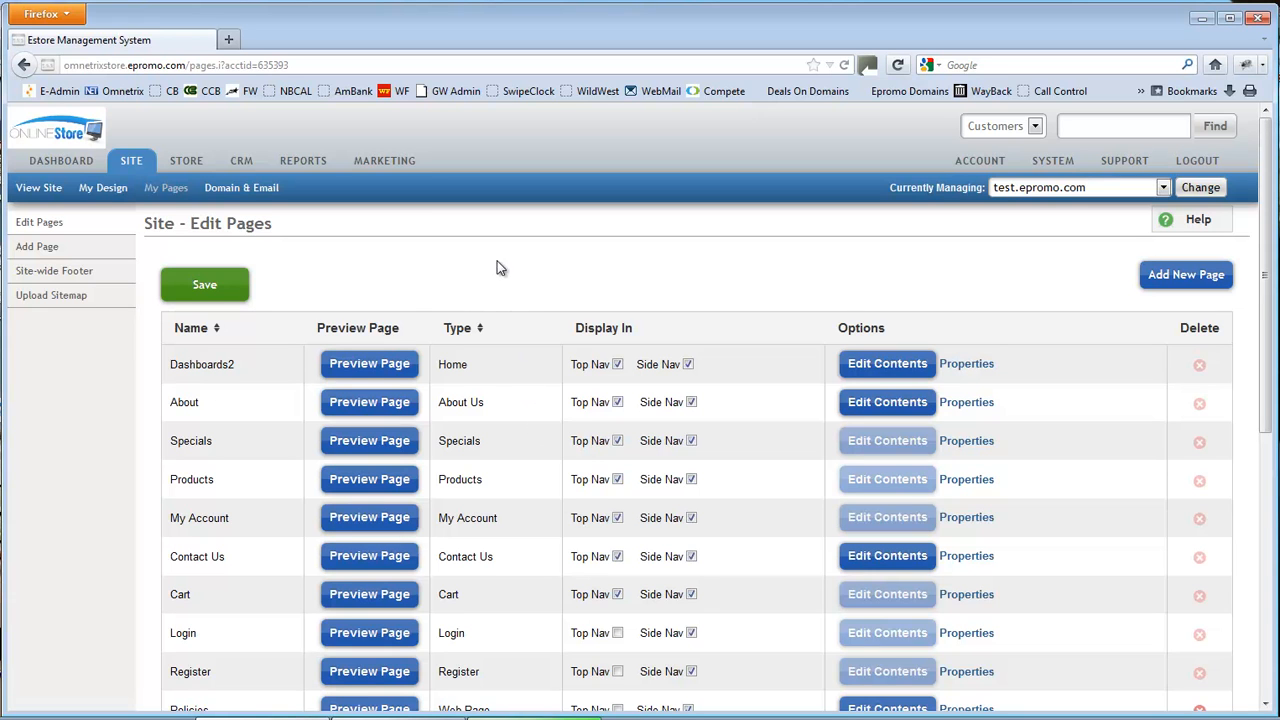
View the live site to check the new template and color, and close its window
left_click(37, 189)
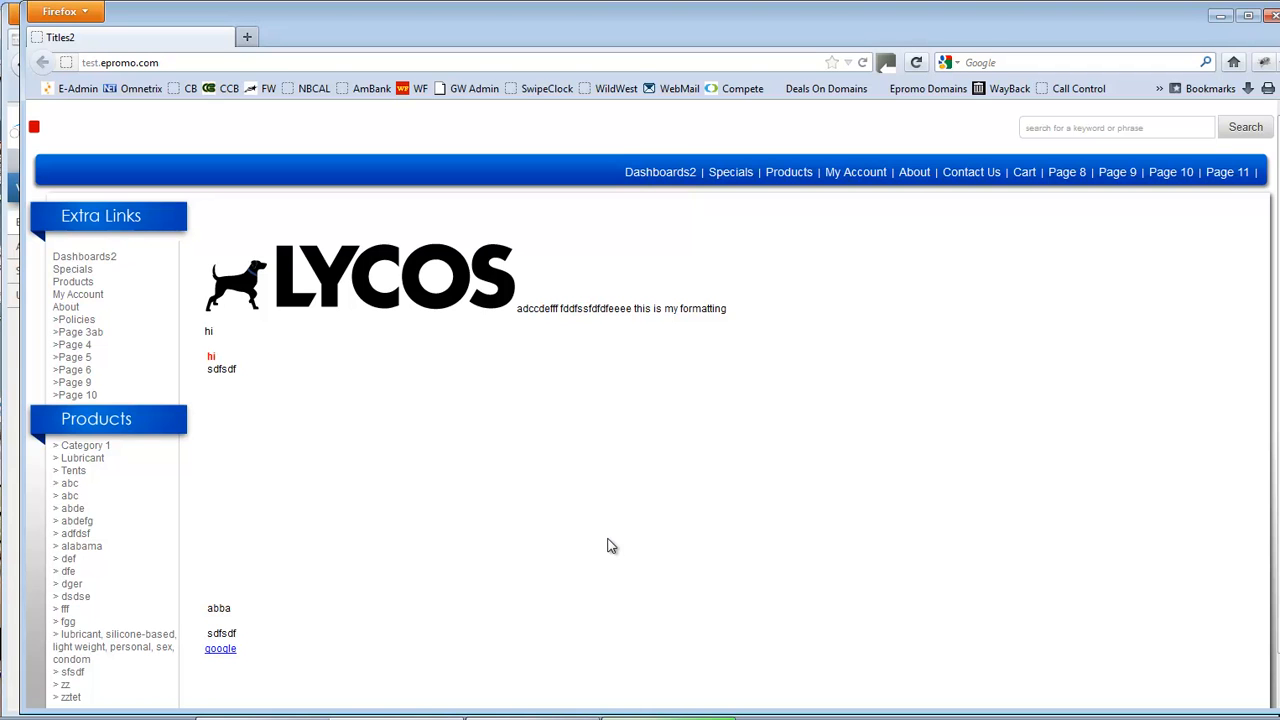
left_click_drag(507, 383, 282, 281)
left_click(909, 339)
left_click(1268, 20)
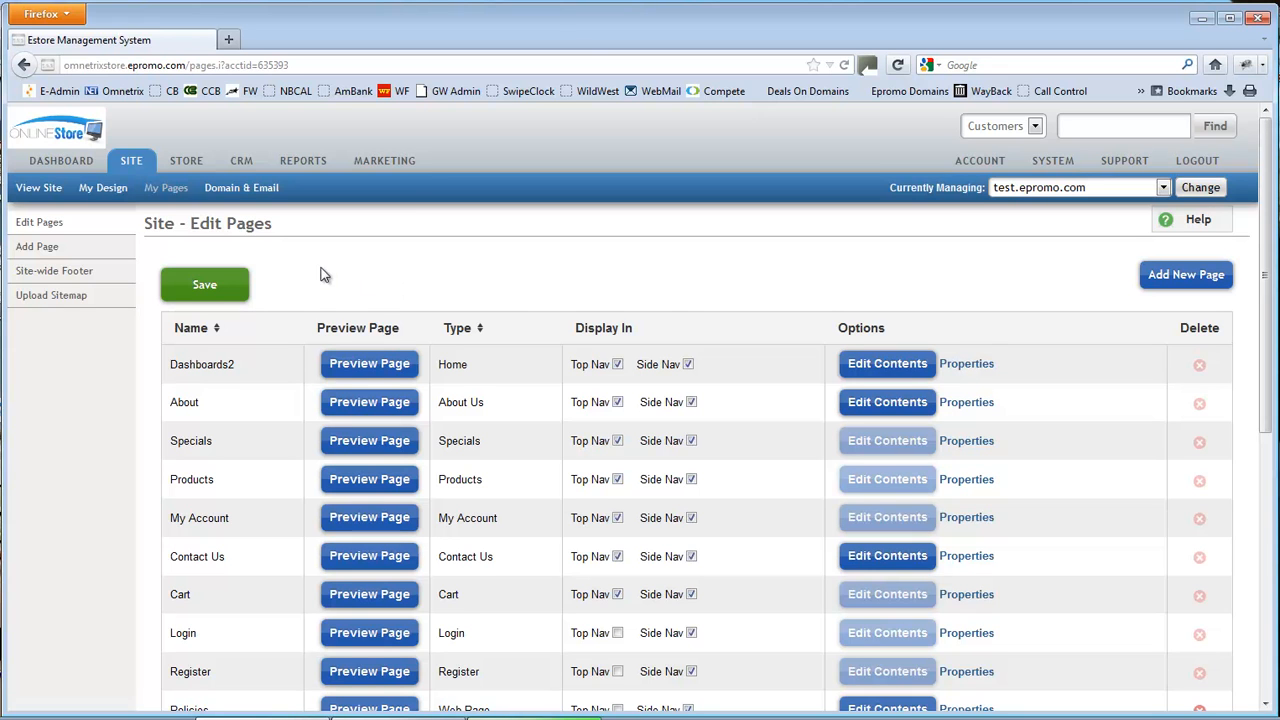
Upload a logo image from the Artwork folder under Documents > Epromo as the site's logo
left_click(99, 193)
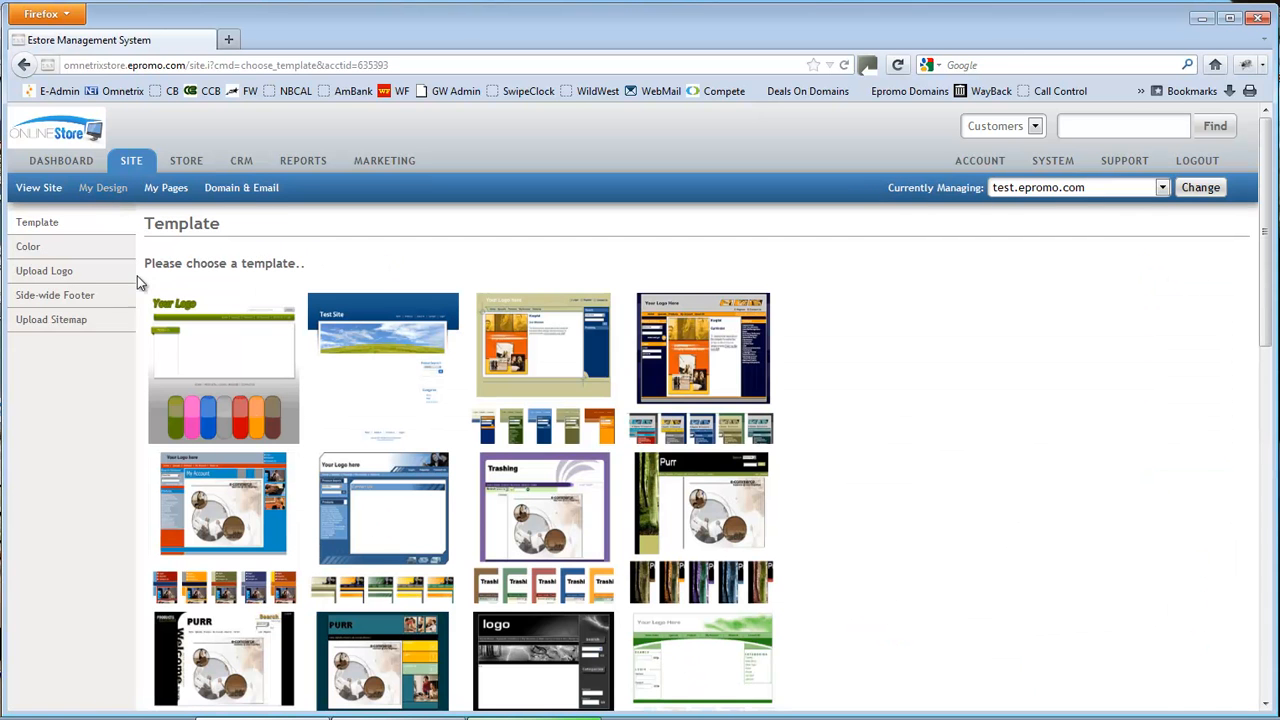
left_click(42, 270)
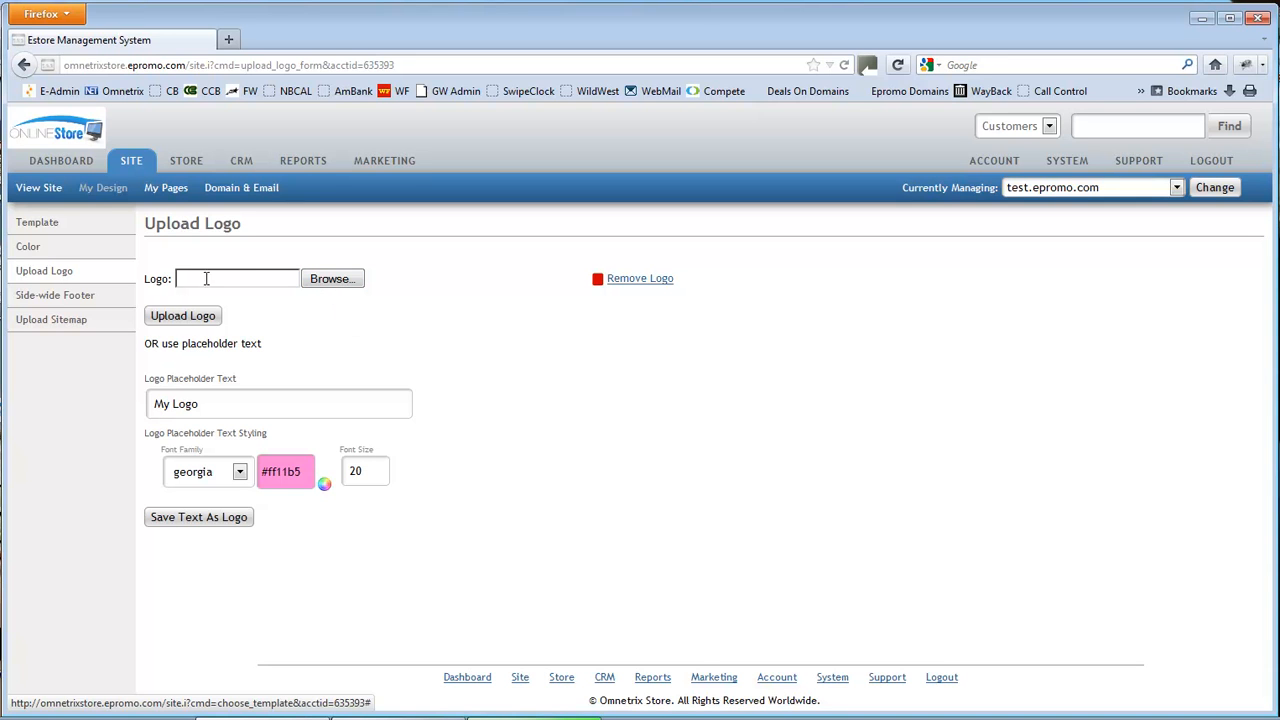
left_click_drag(212, 406, 66, 443)
left_click(333, 279)
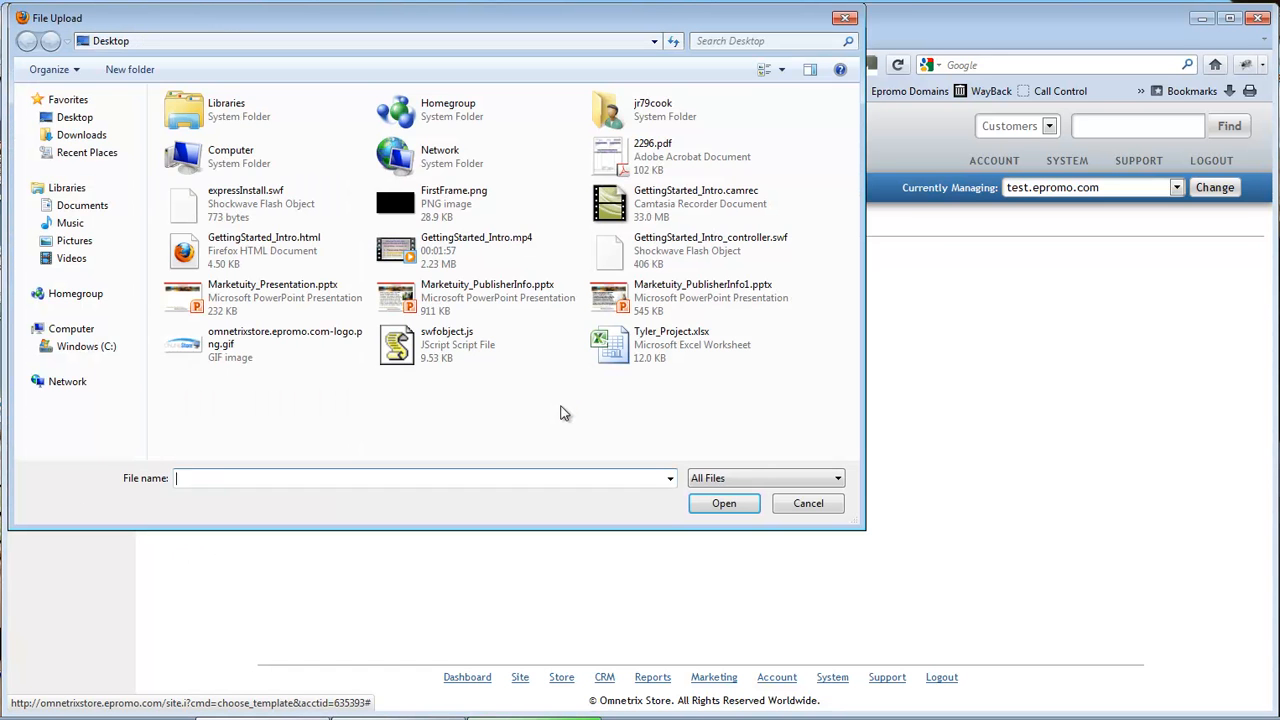
double_click(224, 116)
double_click(237, 163)
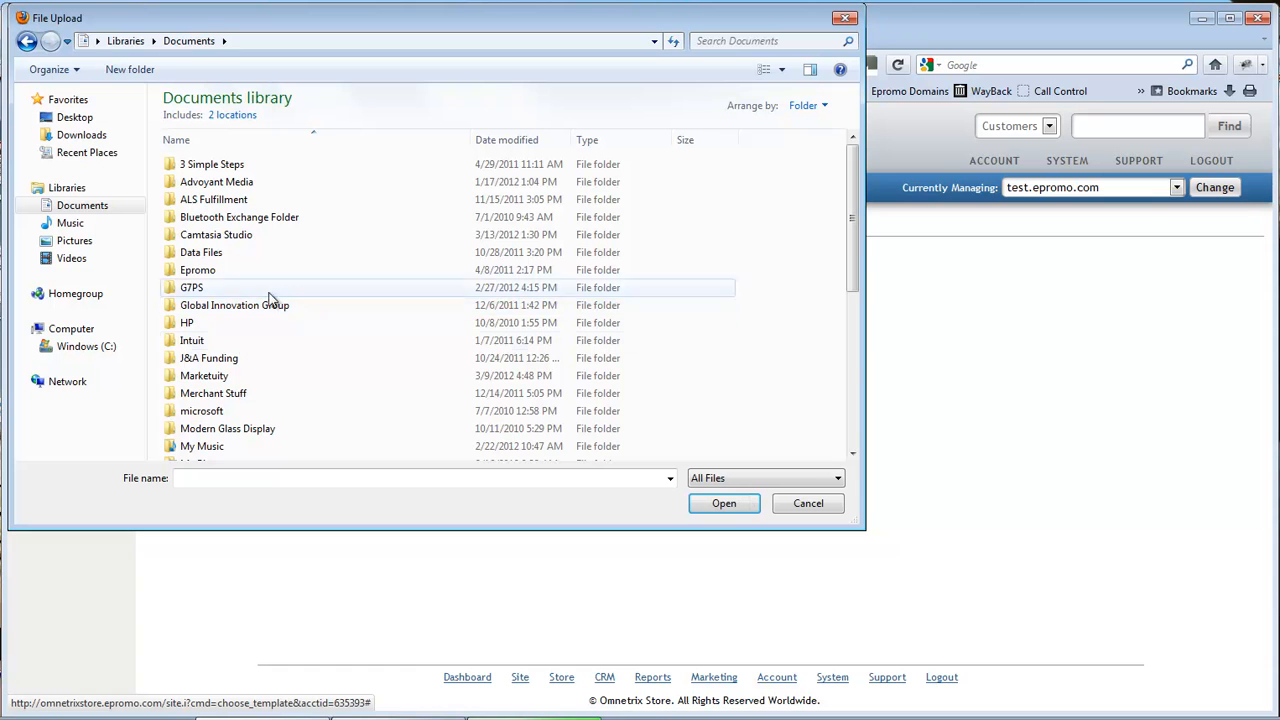
left_click(194, 273)
double_click(194, 275)
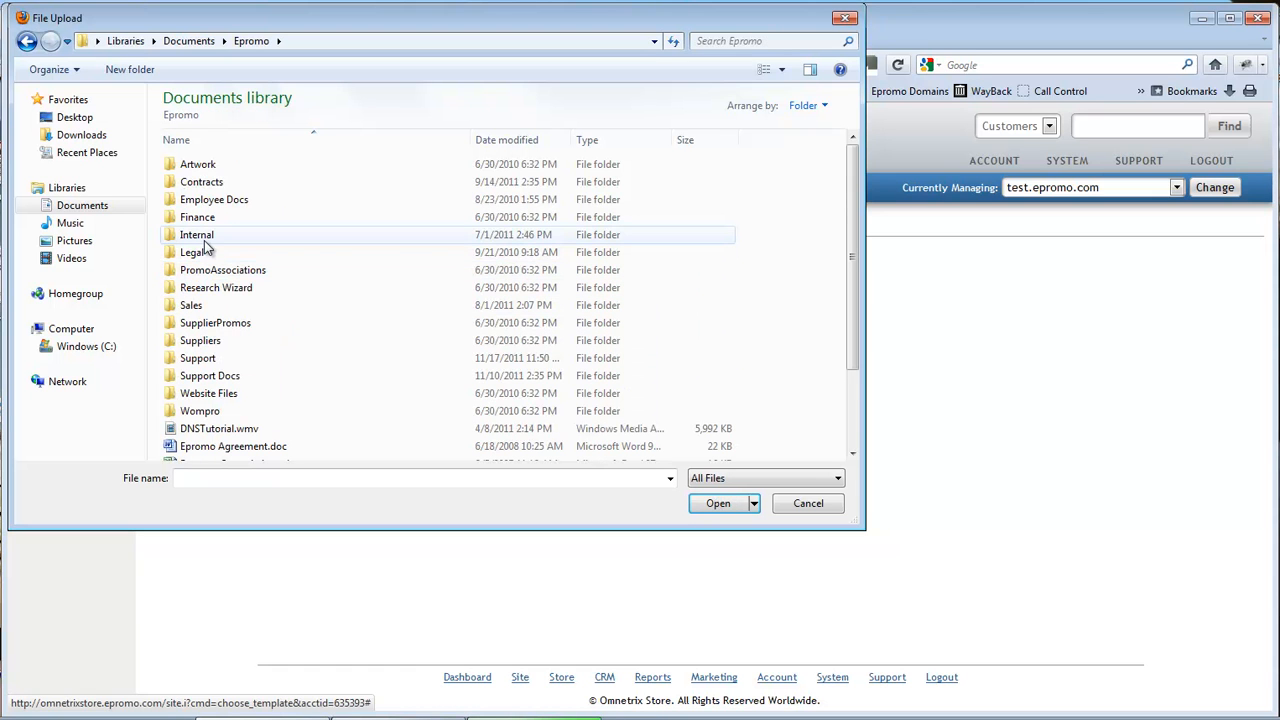
double_click(207, 170)
double_click(688, 375)
left_click(190, 316)
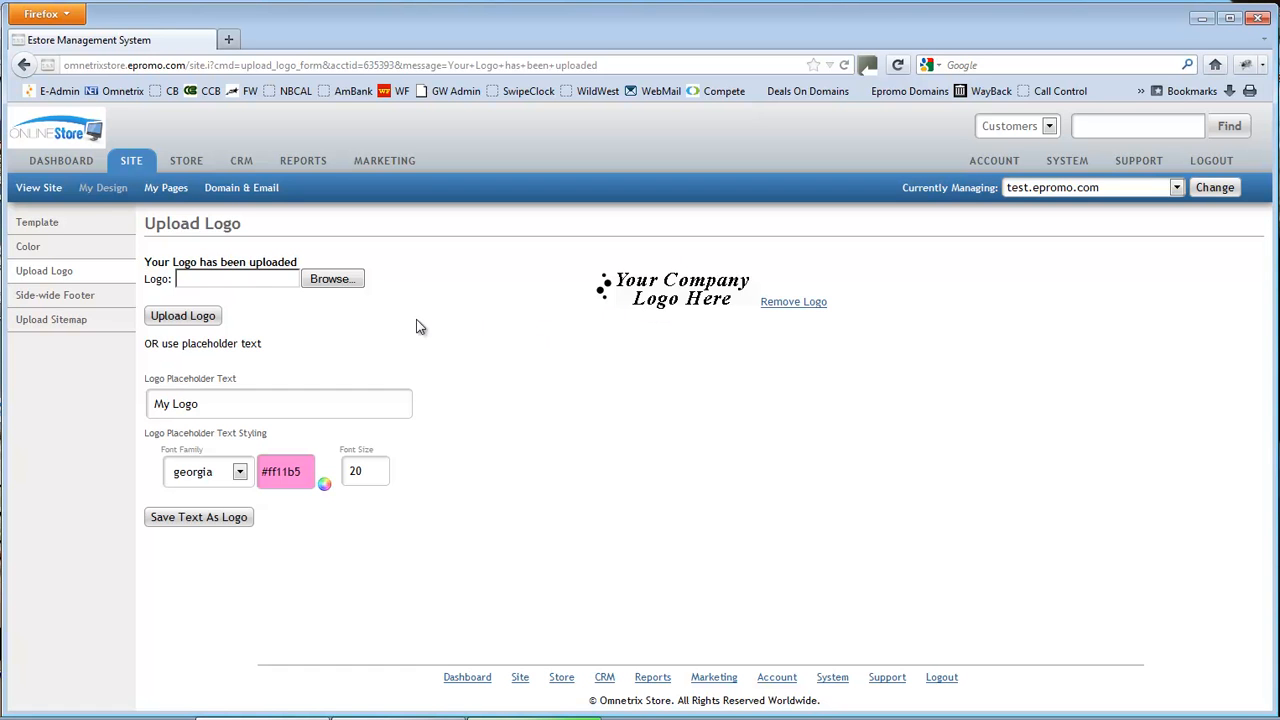
View the live site to check the uploaded logo, close it, and highlight the logo placeholder text
left_click(40, 188)
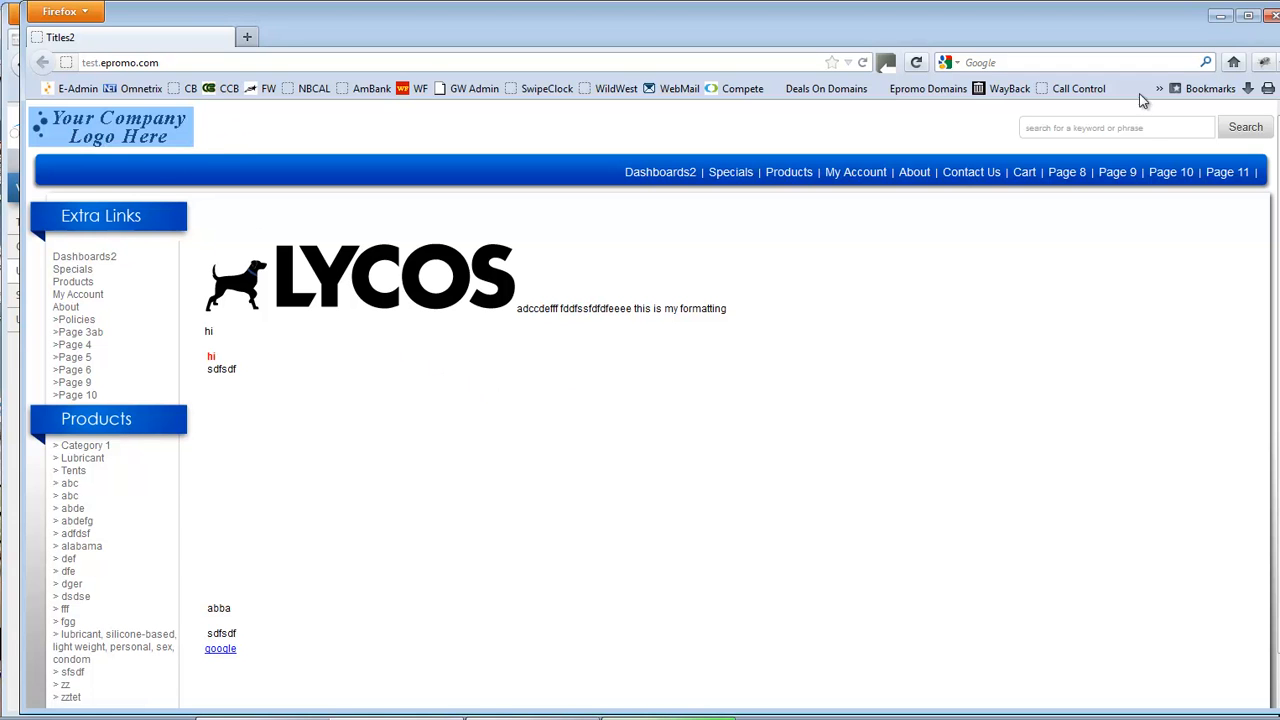
left_click(1270, 16)
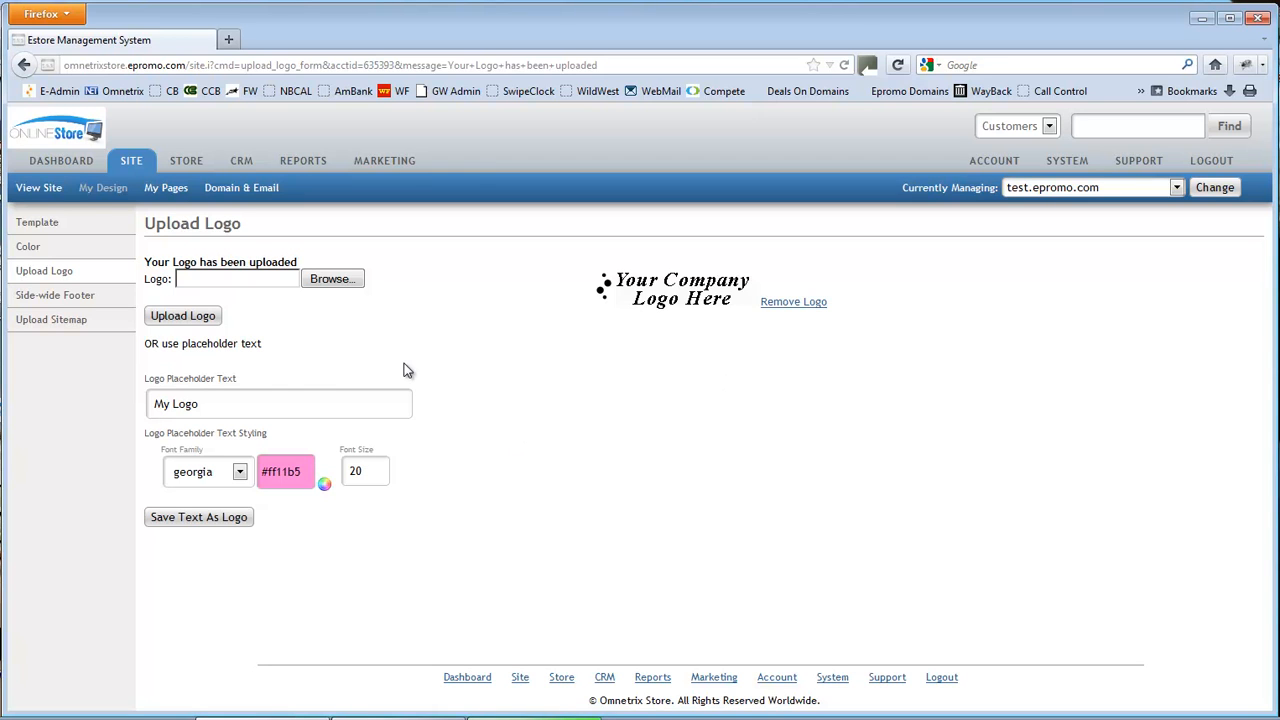
left_click_drag(230, 404, 153, 404)
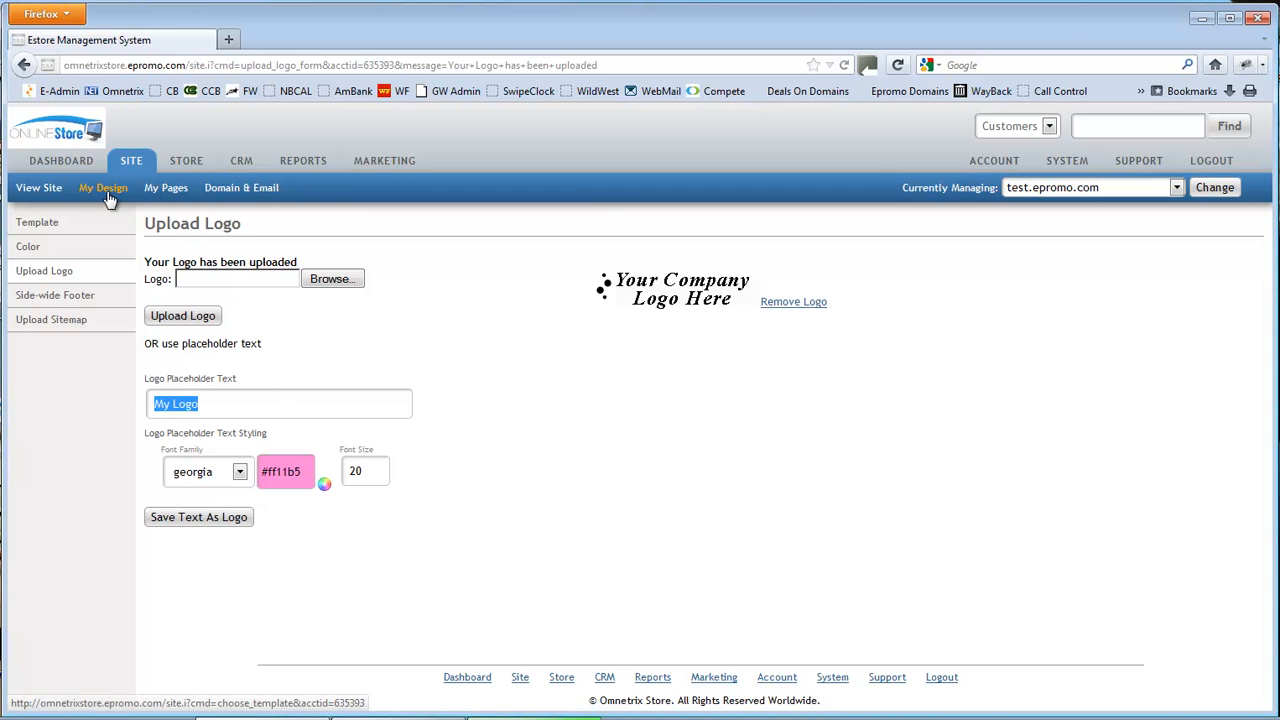
Open the site's page list and review the pages, their types, navigation display and editing options
left_click(166, 190)
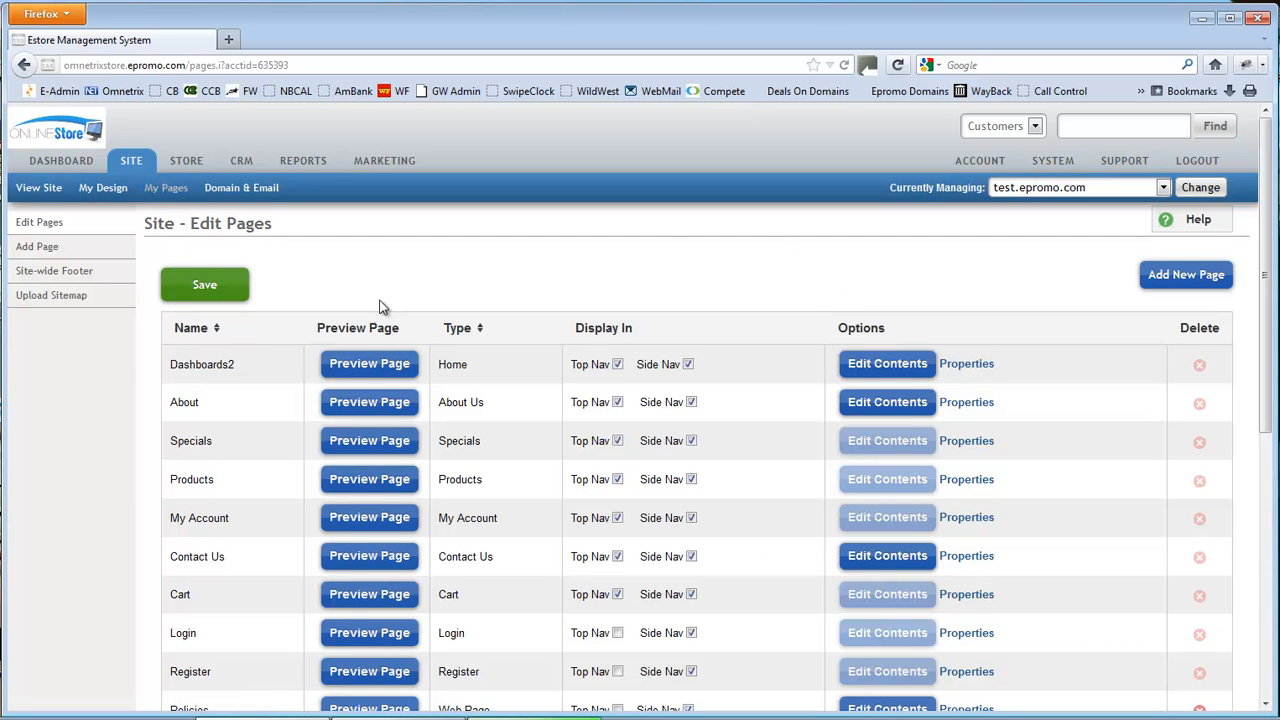
scroll(541, 568, "down", 1)
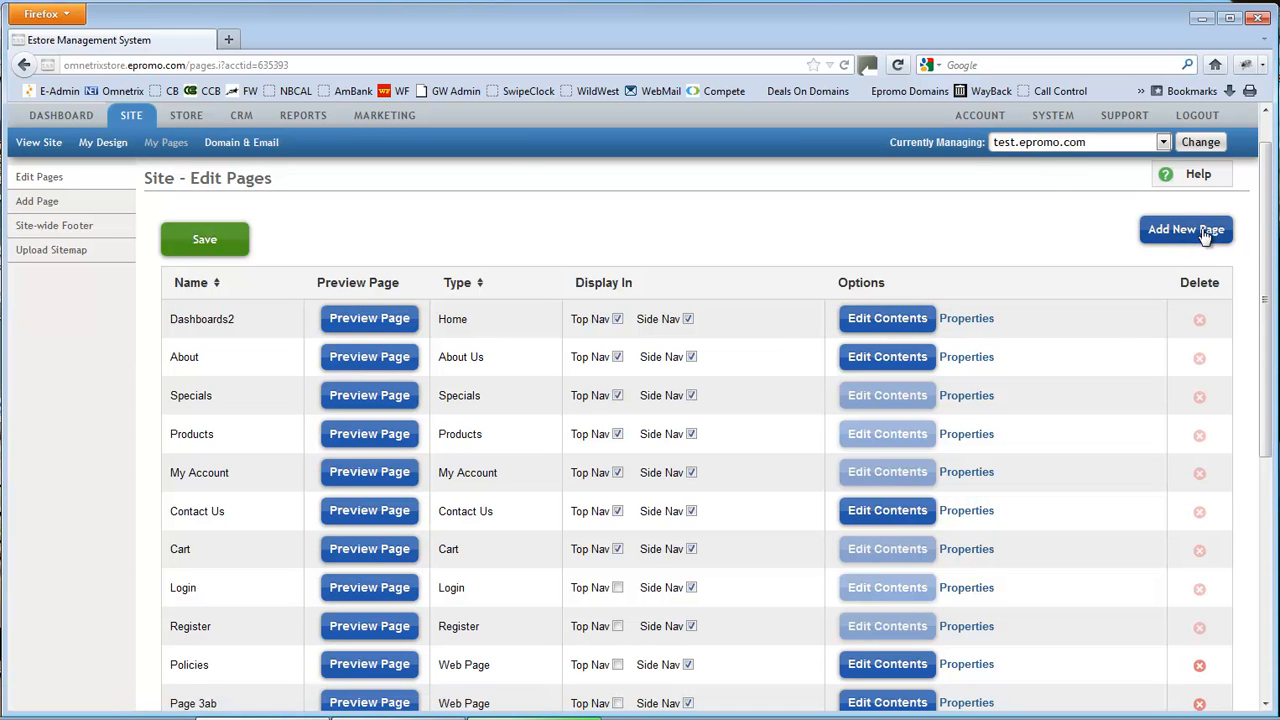
scroll(450, 531, "down", 4)
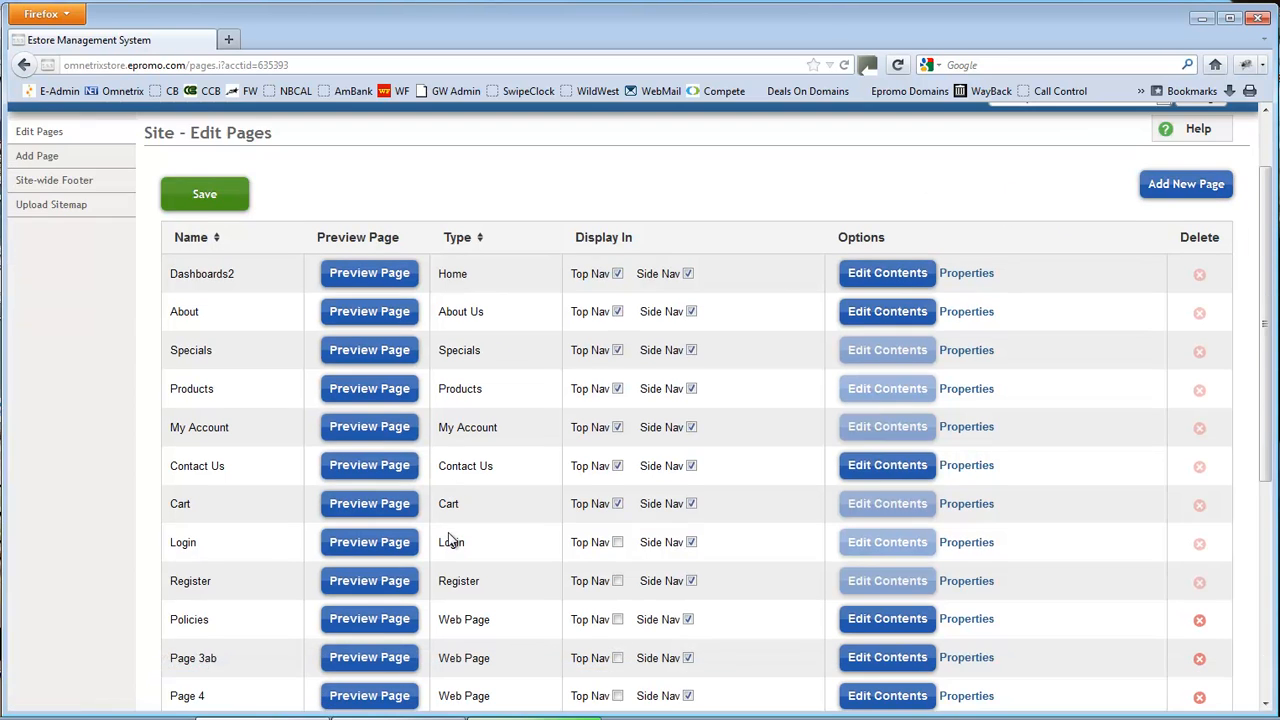
scroll(448, 540, "down", 2)
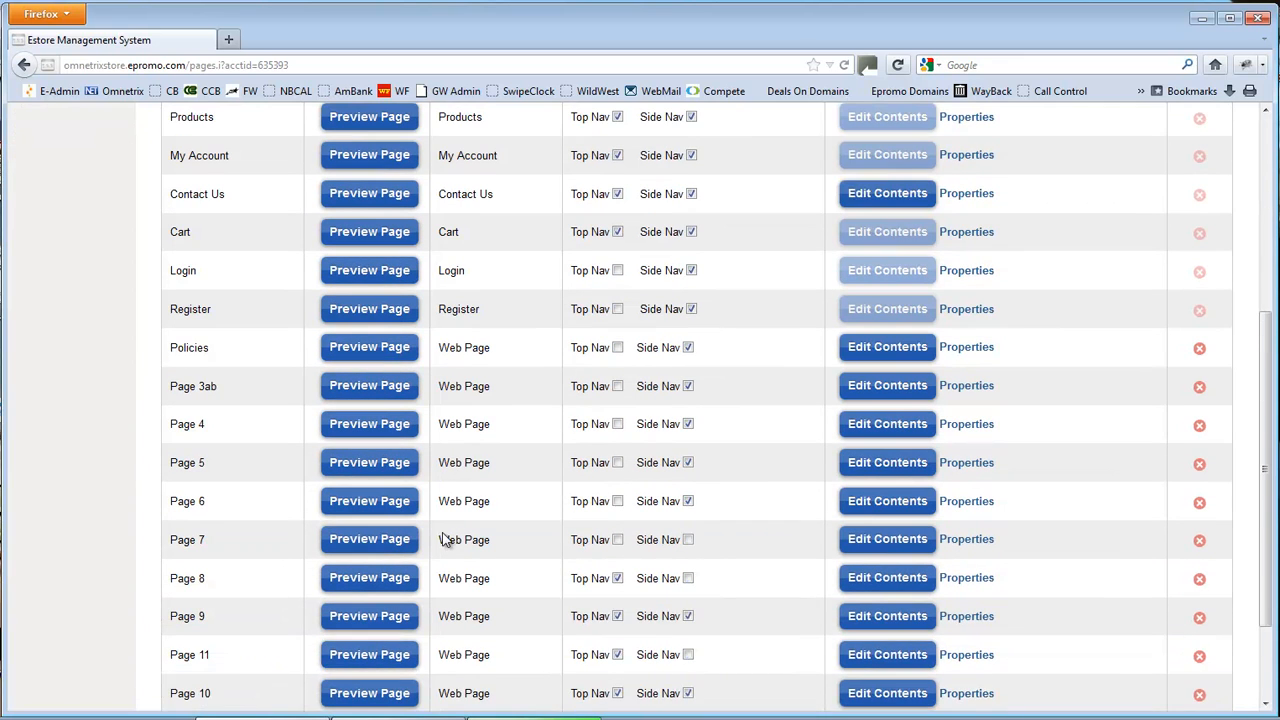
scroll(229, 406, "down", 2)
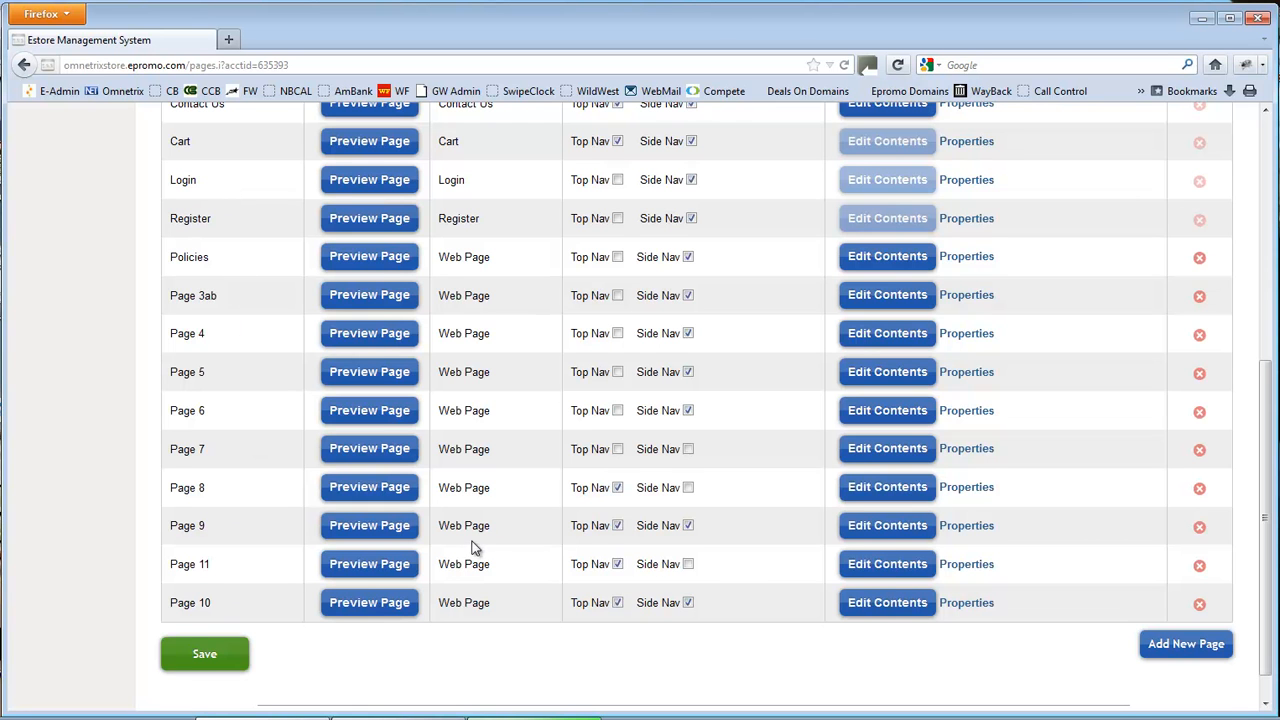
scroll(476, 541, "up", 3)
scroll(476, 541, "up", 5)
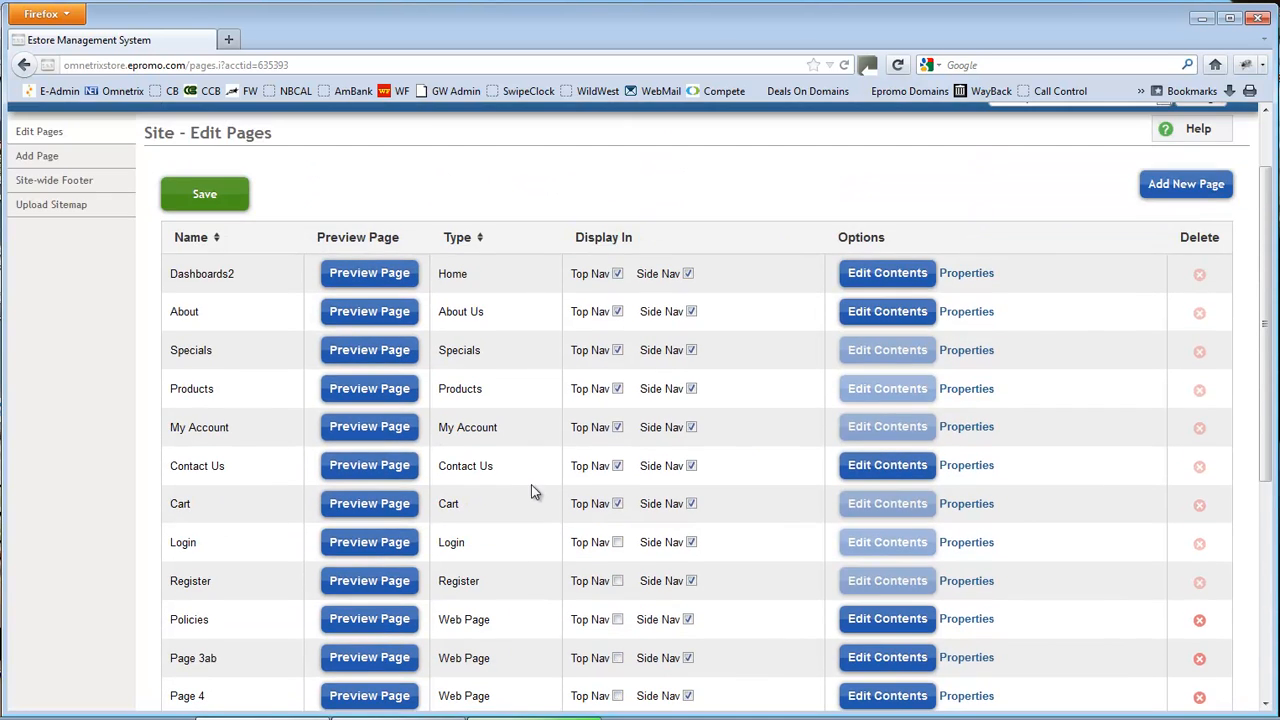
Add a new page of type Web Page using the Blank Canvas layout
left_click(1195, 188)
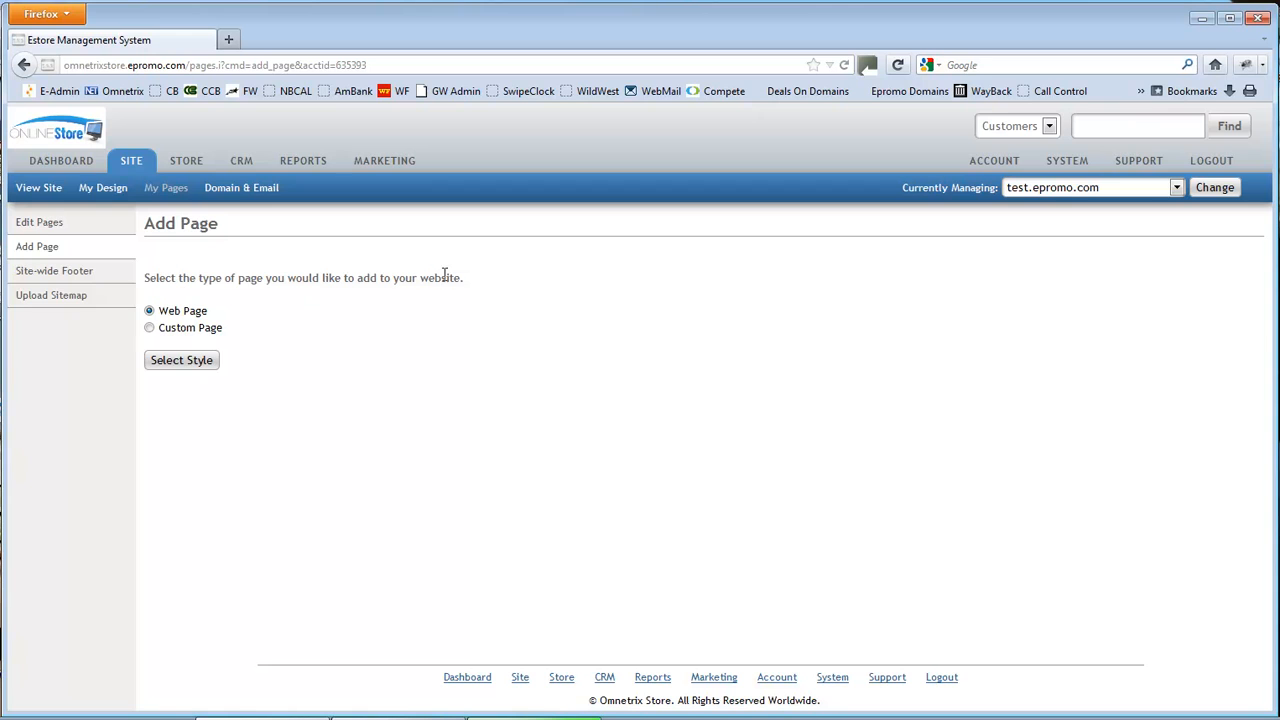
left_click(177, 362)
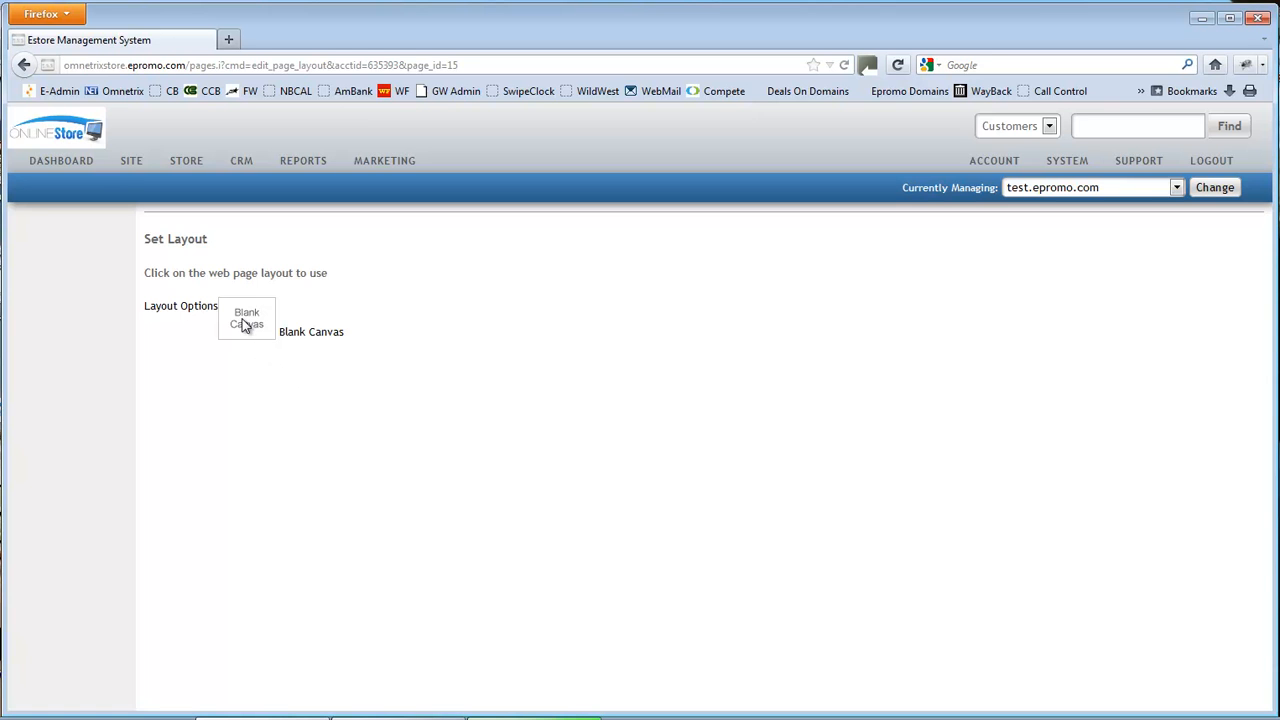
left_click(244, 326)
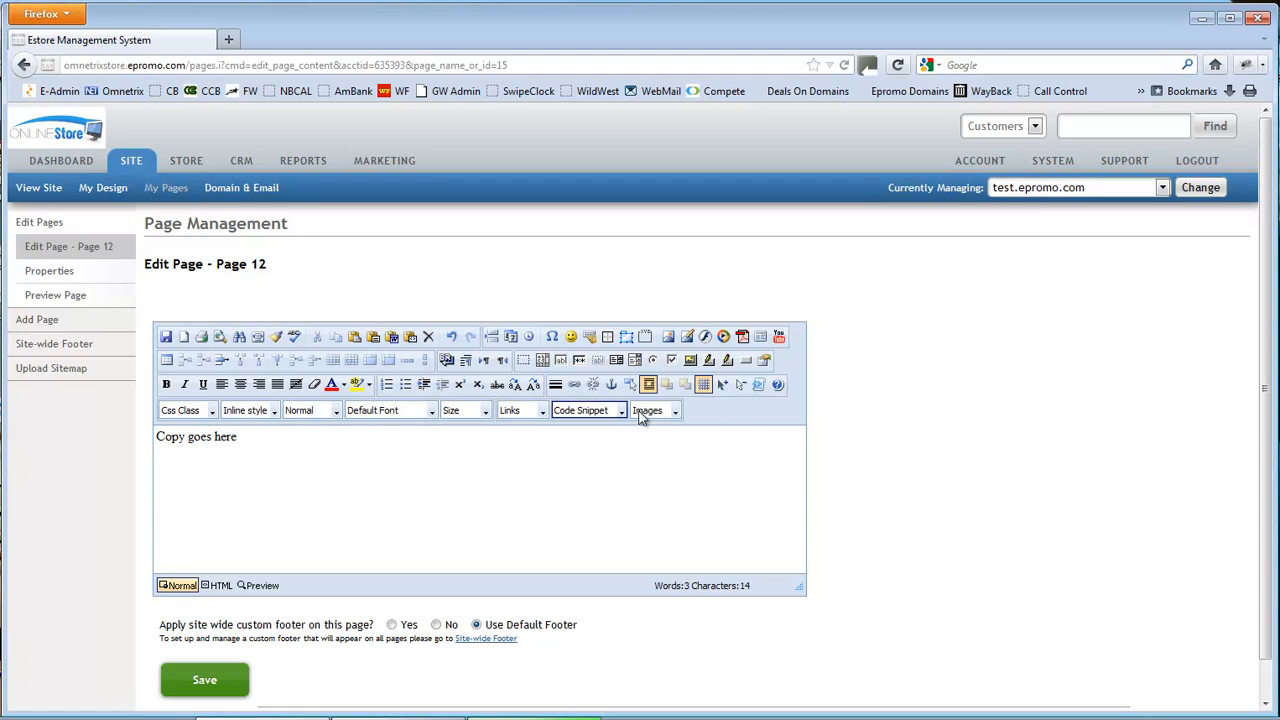
Format the "Copy goes here" text on Page 12 as underlined, in brown, at Size 5 (18pt)
left_click_drag(248, 440, 157, 440)
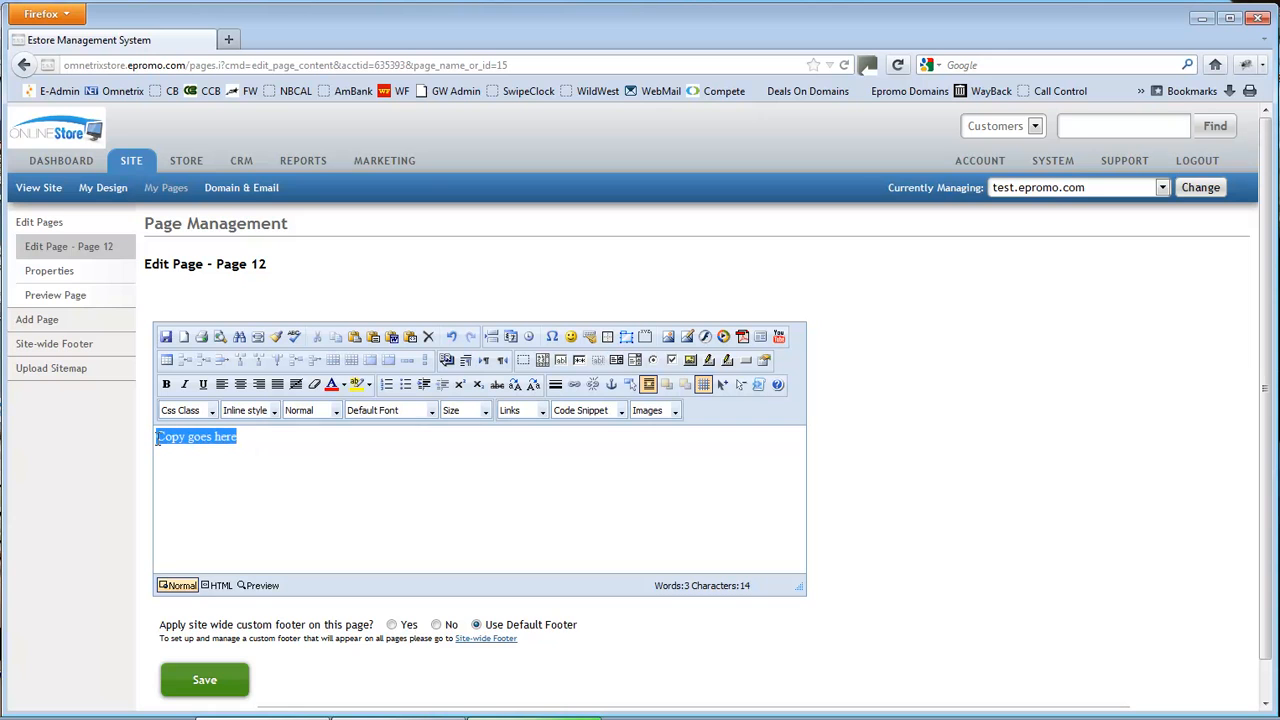
left_click(343, 386)
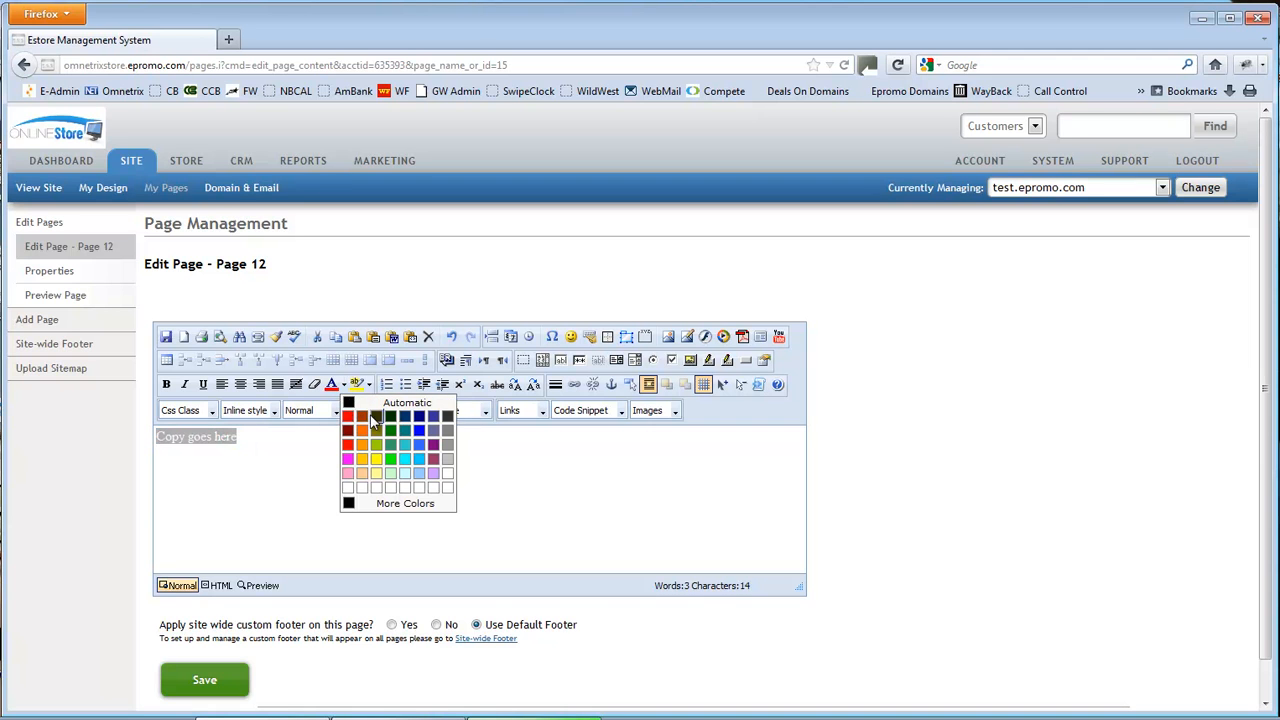
left_click(362, 418)
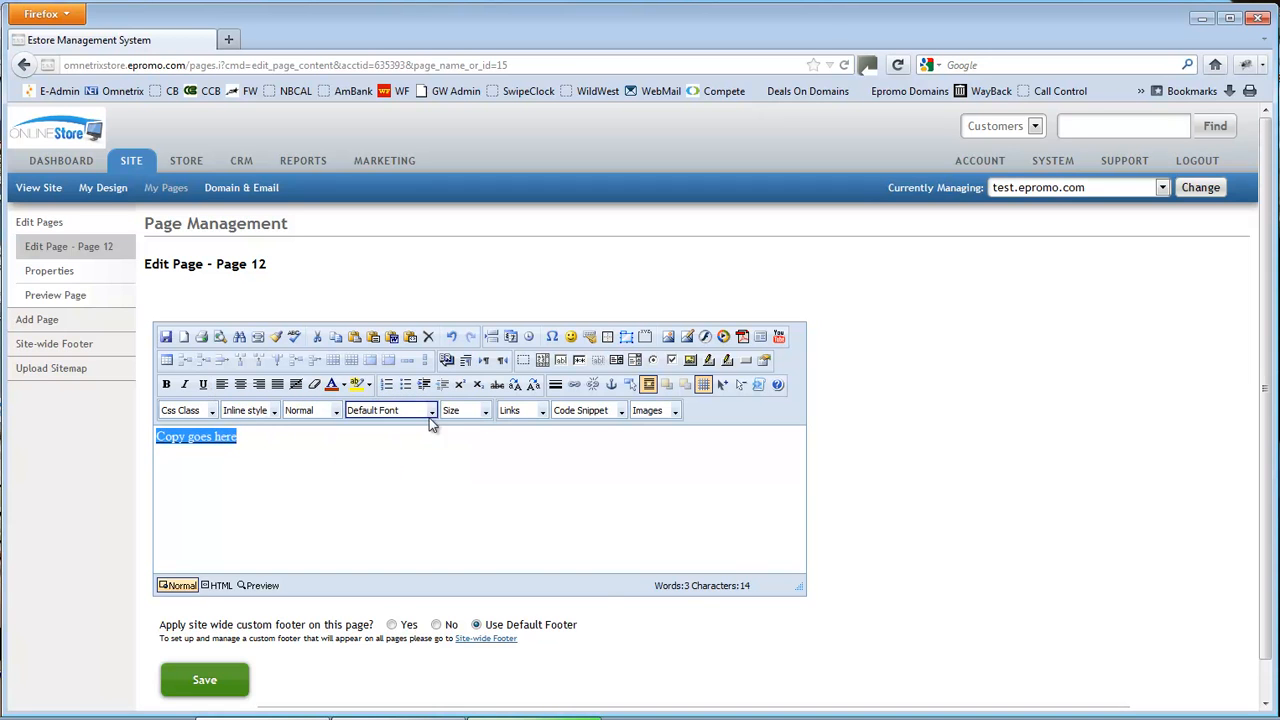
left_click(482, 413)
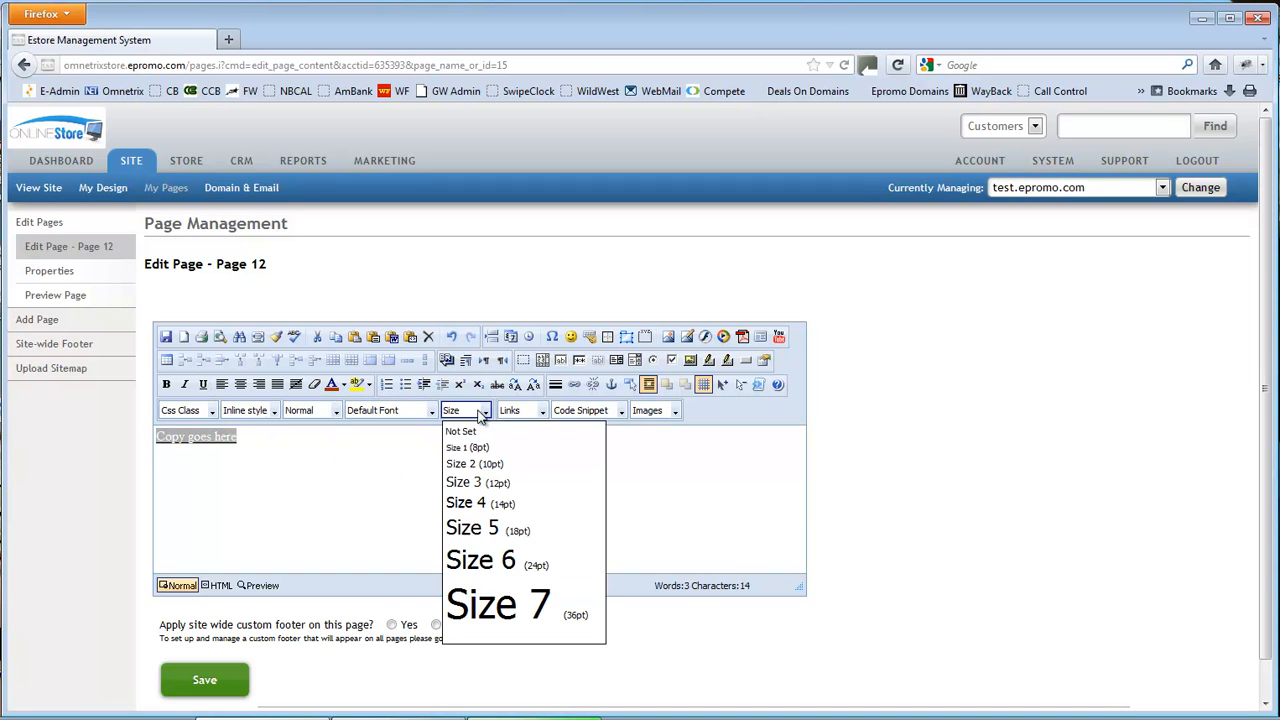
left_click(490, 527)
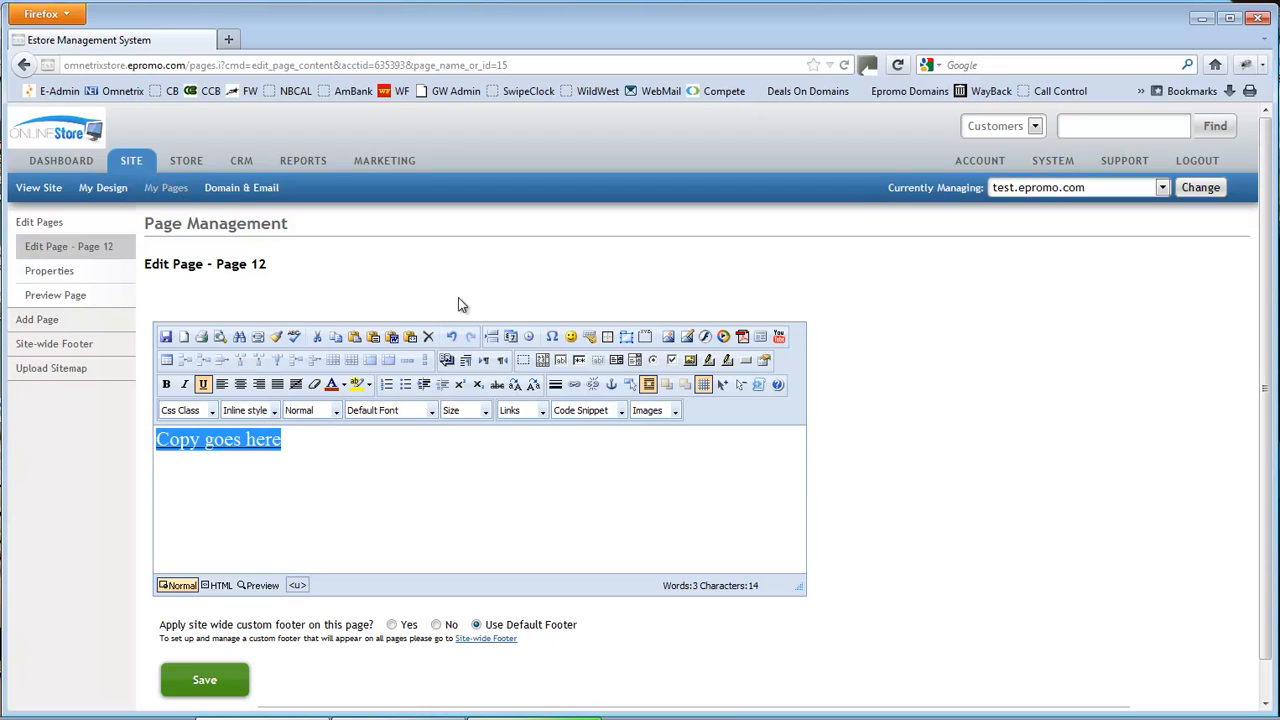
Leave Page 12 without saving, open the contents of the Dashboards2 home page, and enlarge the editing area
left_click(161, 194)
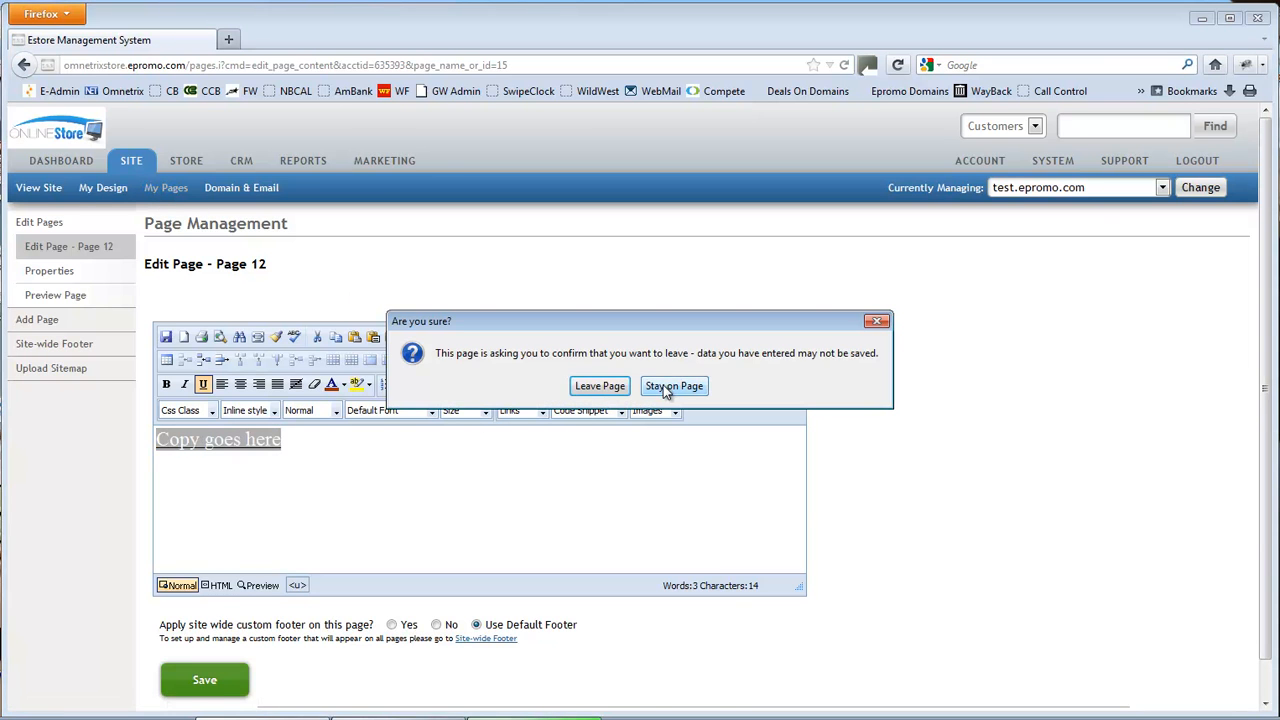
left_click(600, 388)
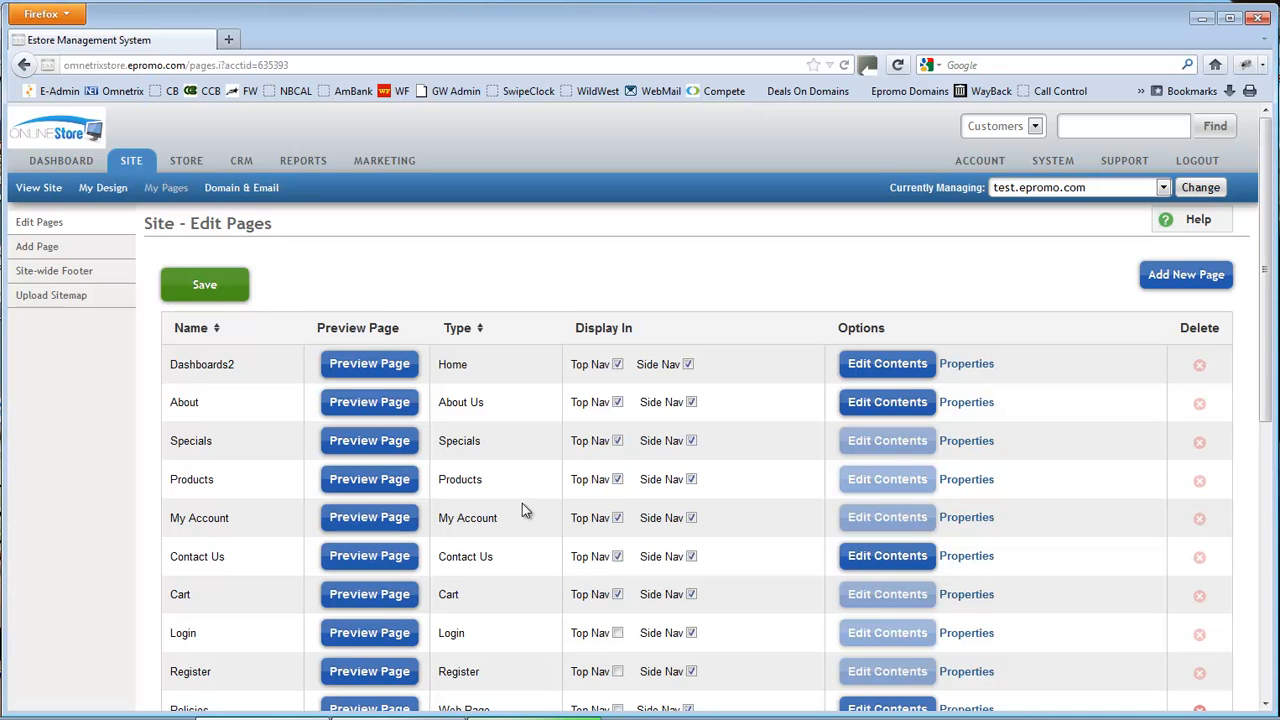
scroll(522, 508, "down", 1)
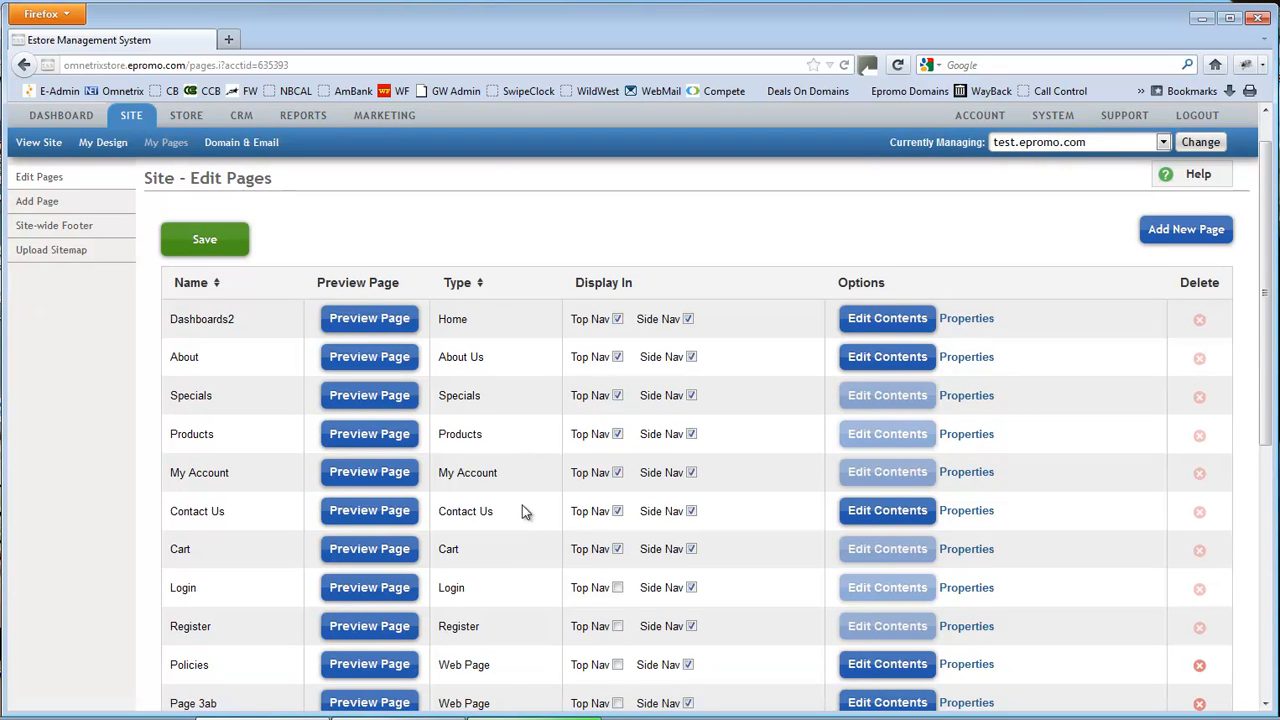
scroll(522, 511, "down", 1)
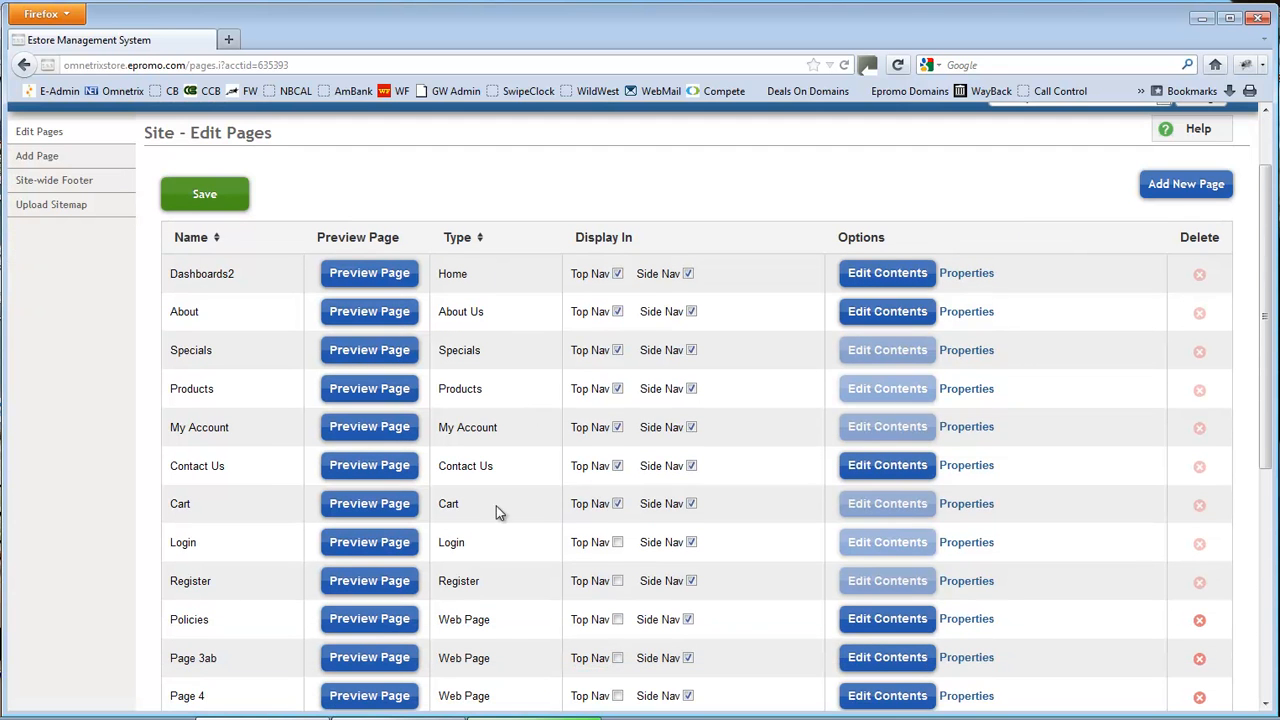
scroll(273, 478, "down", 7)
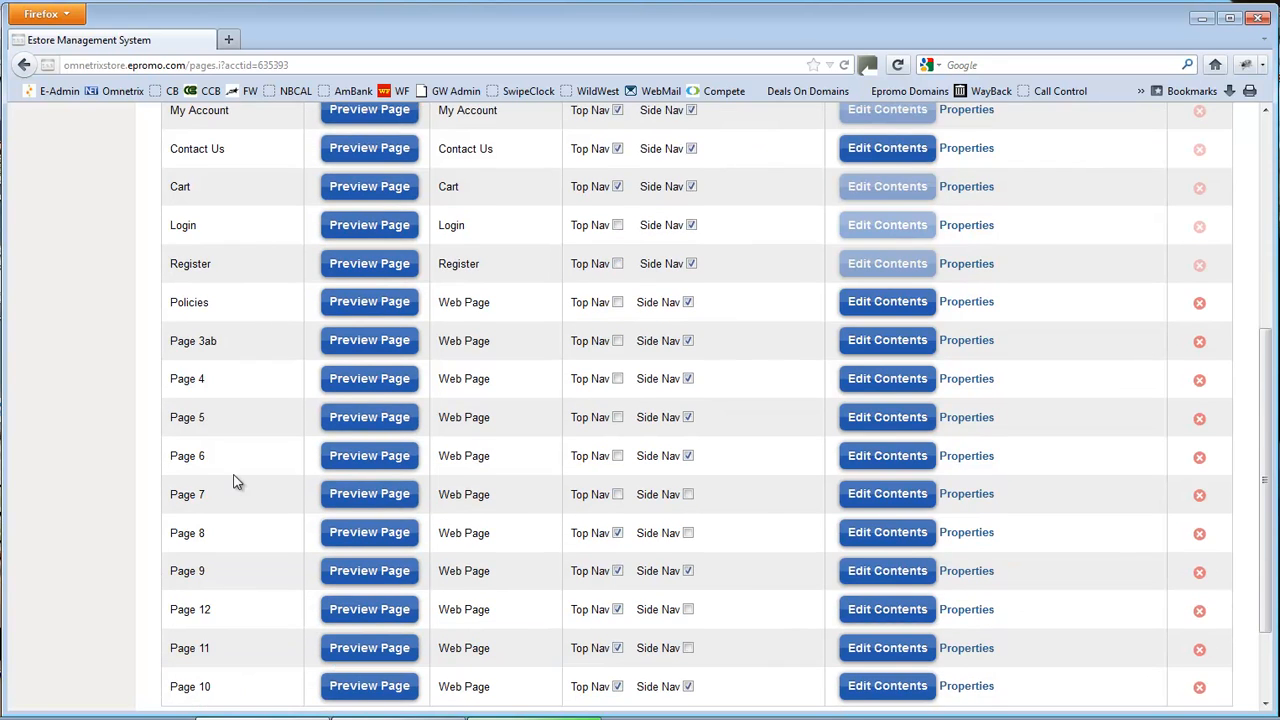
scroll(232, 463, "up", 4)
scroll(488, 290, "up", 2)
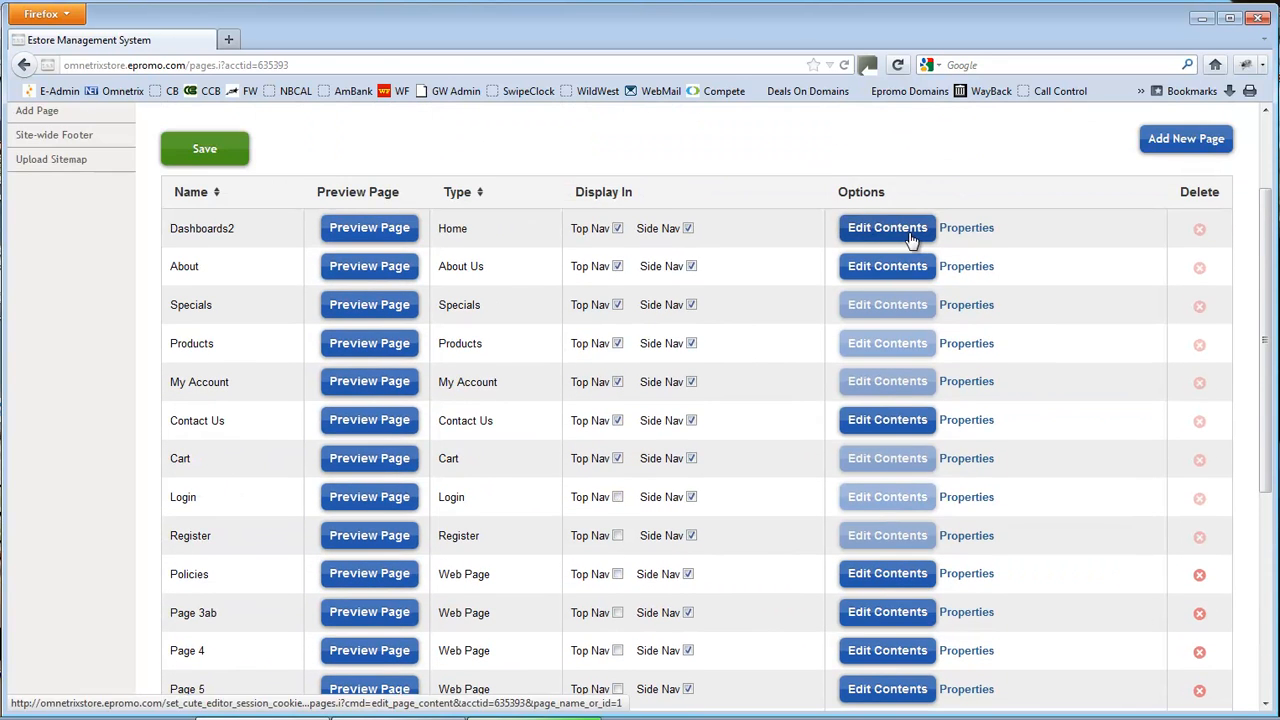
left_click(905, 228)
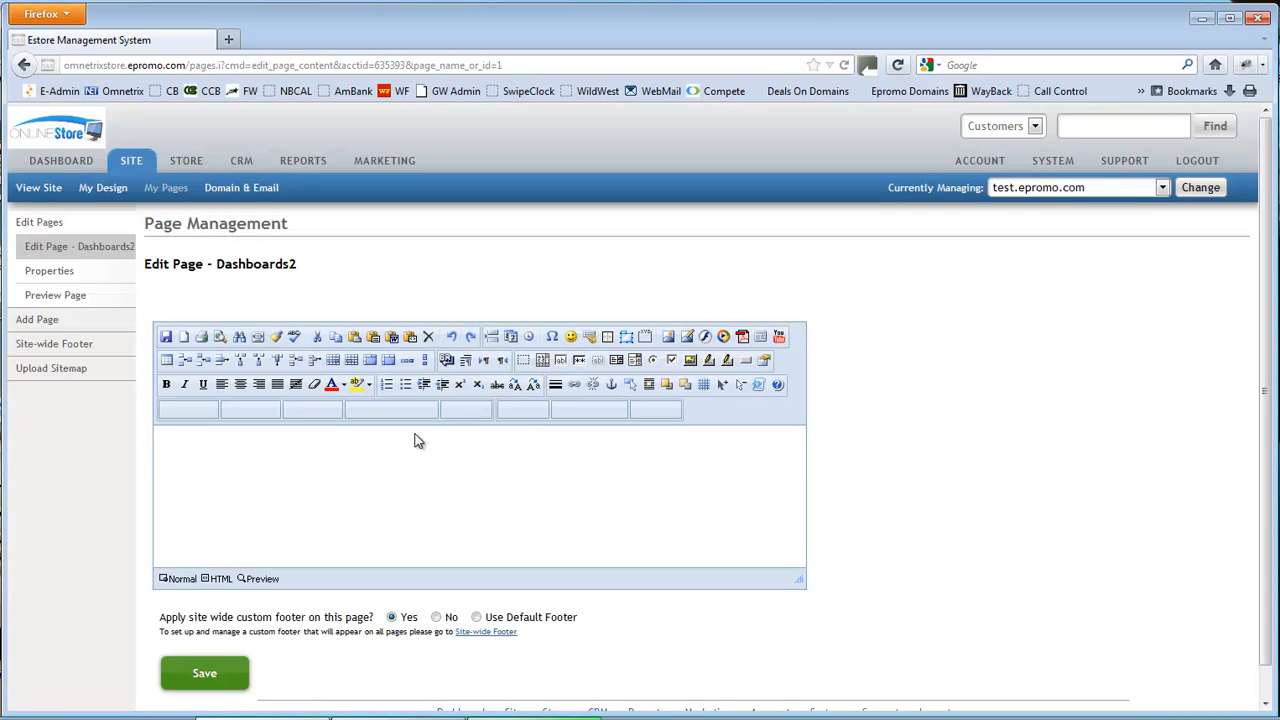
left_click_drag(799, 589, 825, 712)
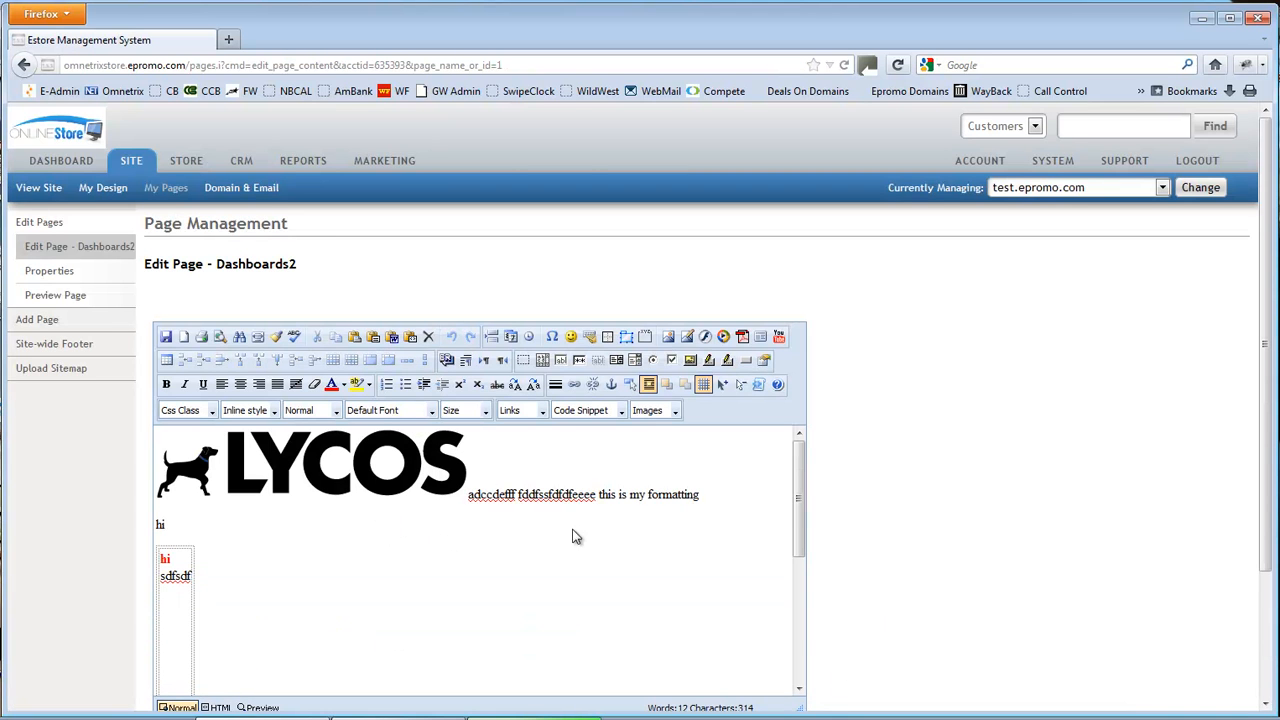
Delete the middle part of the text beside the LYCOS logo so that it reads "adccdeftting"
left_click(658, 494)
key("BackSpace")
key("BackSpace")
key("BackSpace")
key("BackSpace")
key("BackSpace")
key("BackSpace")
key("BackSpace")
key("BackSpace")
key("BackSpace")
key("BackSpace")
key("BackSpace")
key("BackSpace")
key("BackSpace")
key("BackSpace")
key("BackSpace")
key("BackSpace")
key("BackSpace")
key("BackSpace")
key("BackSpace")
key("BackSpace")
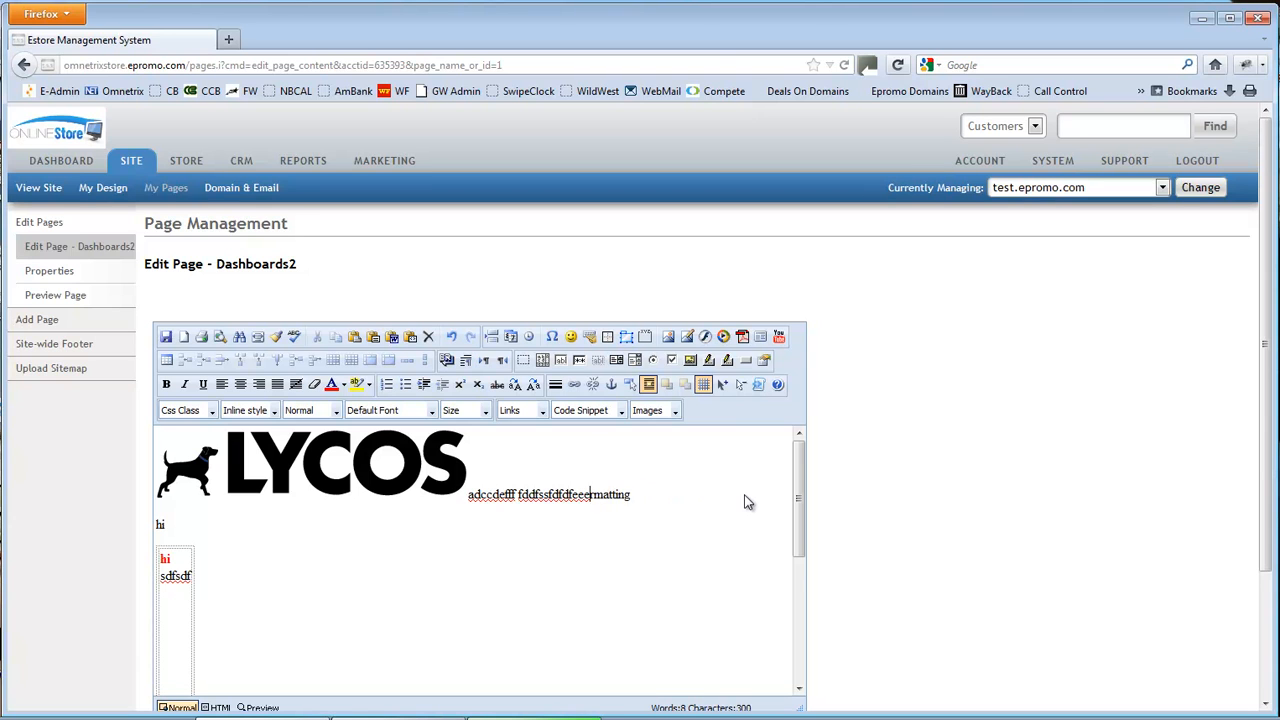
key("Delete")
key("Delete")
key("Delete")
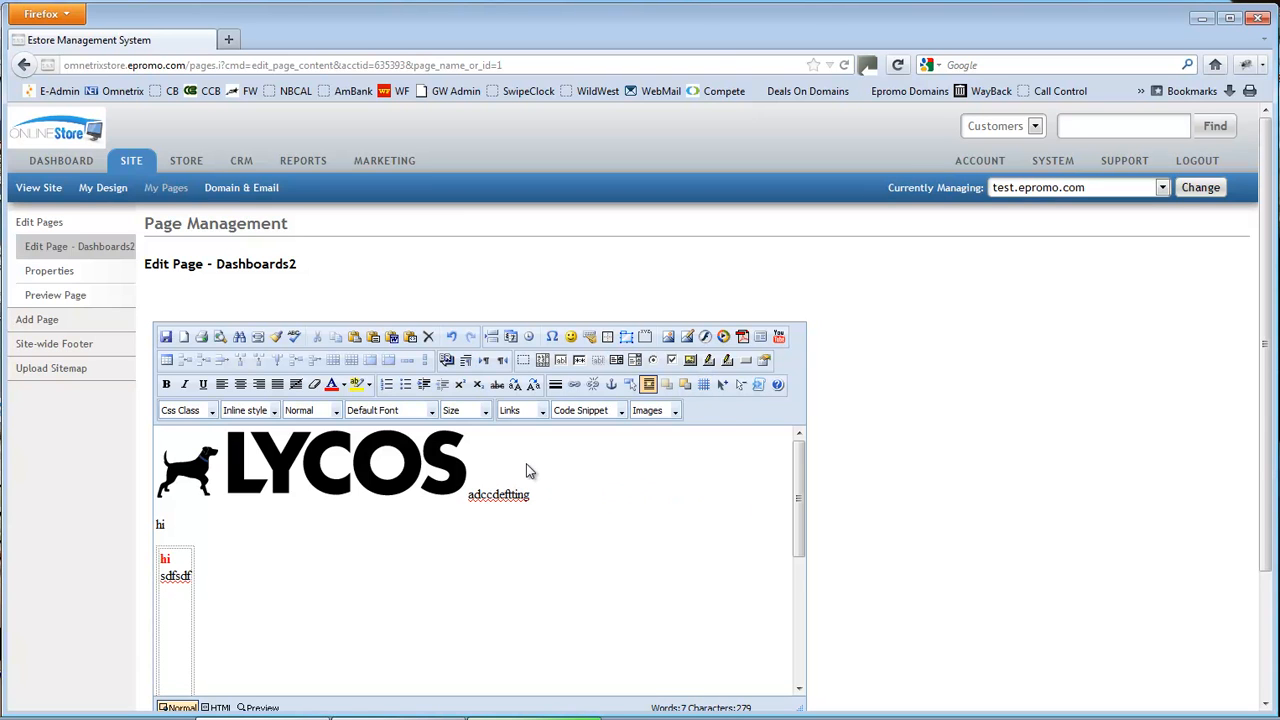
Insert the php logo image into the table cell below "sdfsdf" and enlarge it
left_click(176, 624)
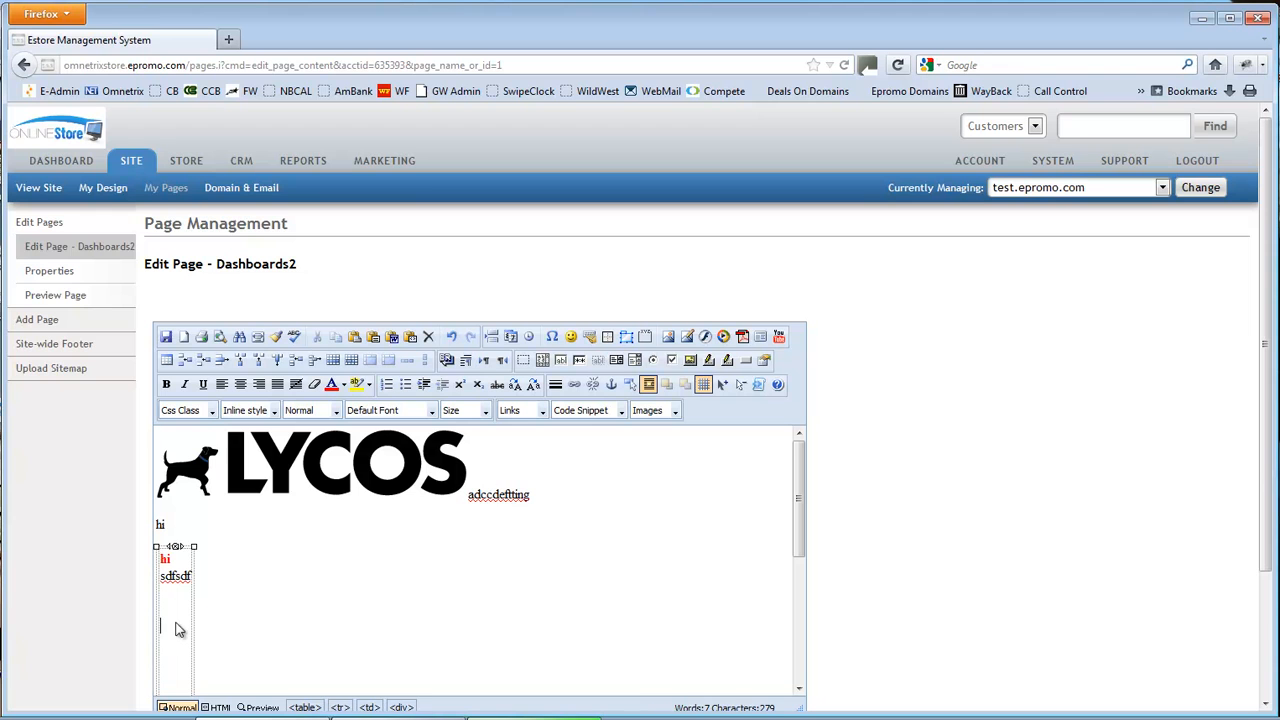
left_click(668, 337)
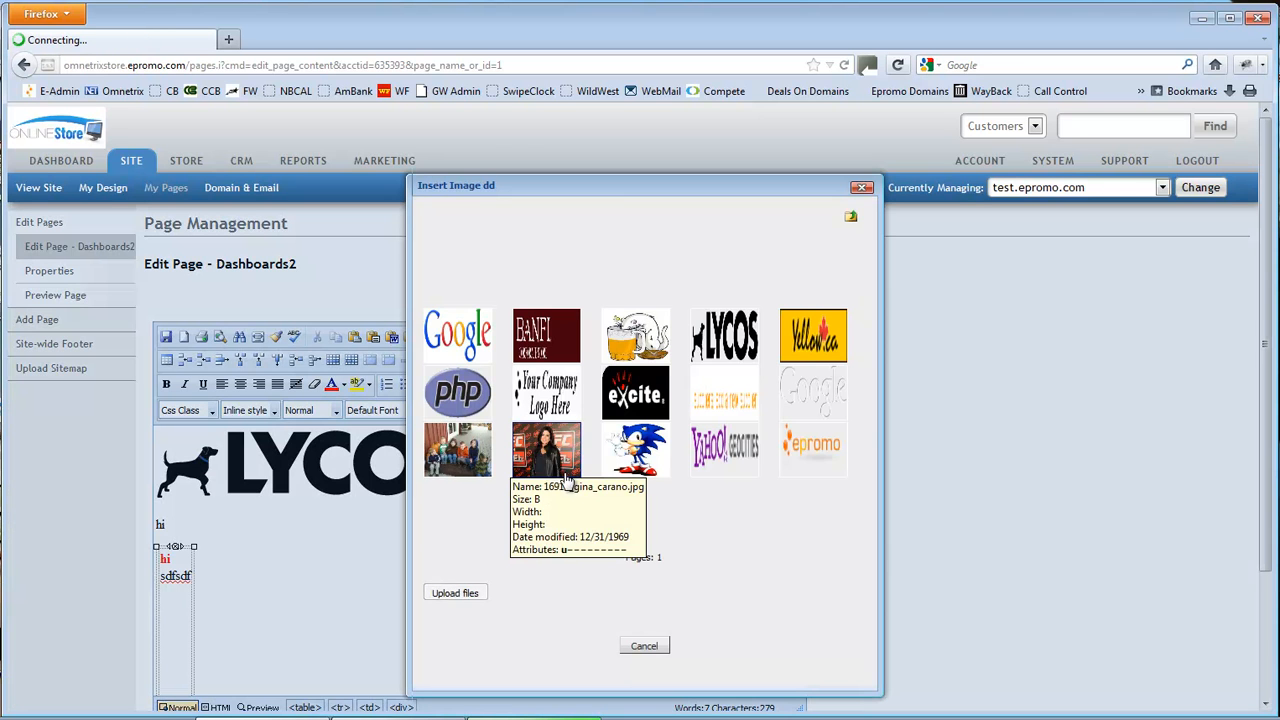
left_click(452, 392)
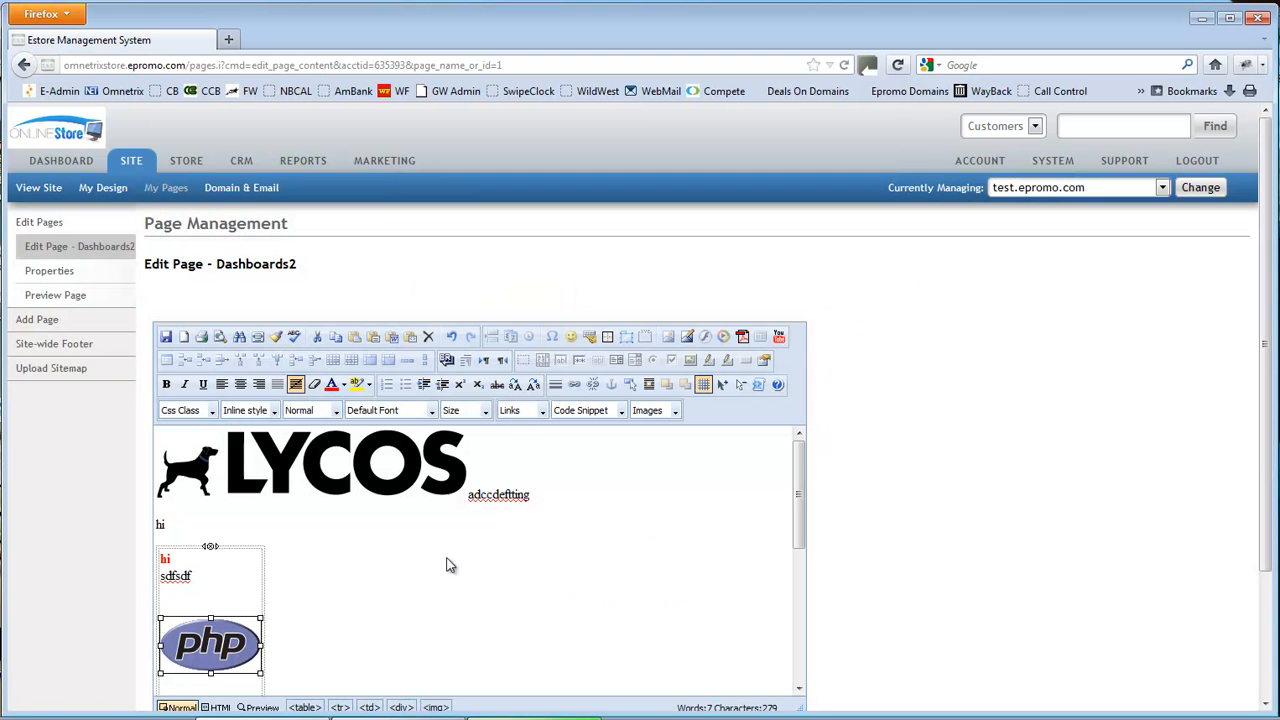
left_click_drag(262, 618, 330, 600)
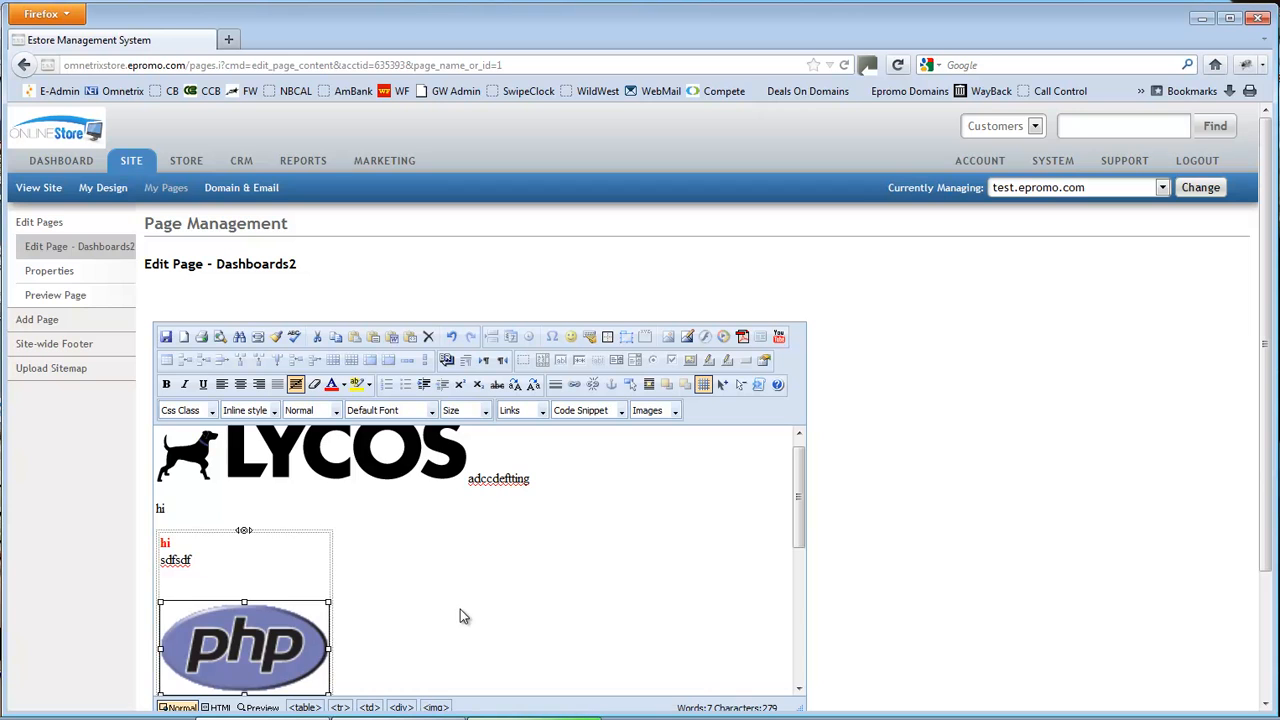
Save the changes to the Dashboards2 page with the site-wide custom footer left applied
scroll(462, 612, "down", 5)
scroll(925, 576, "down", 3)
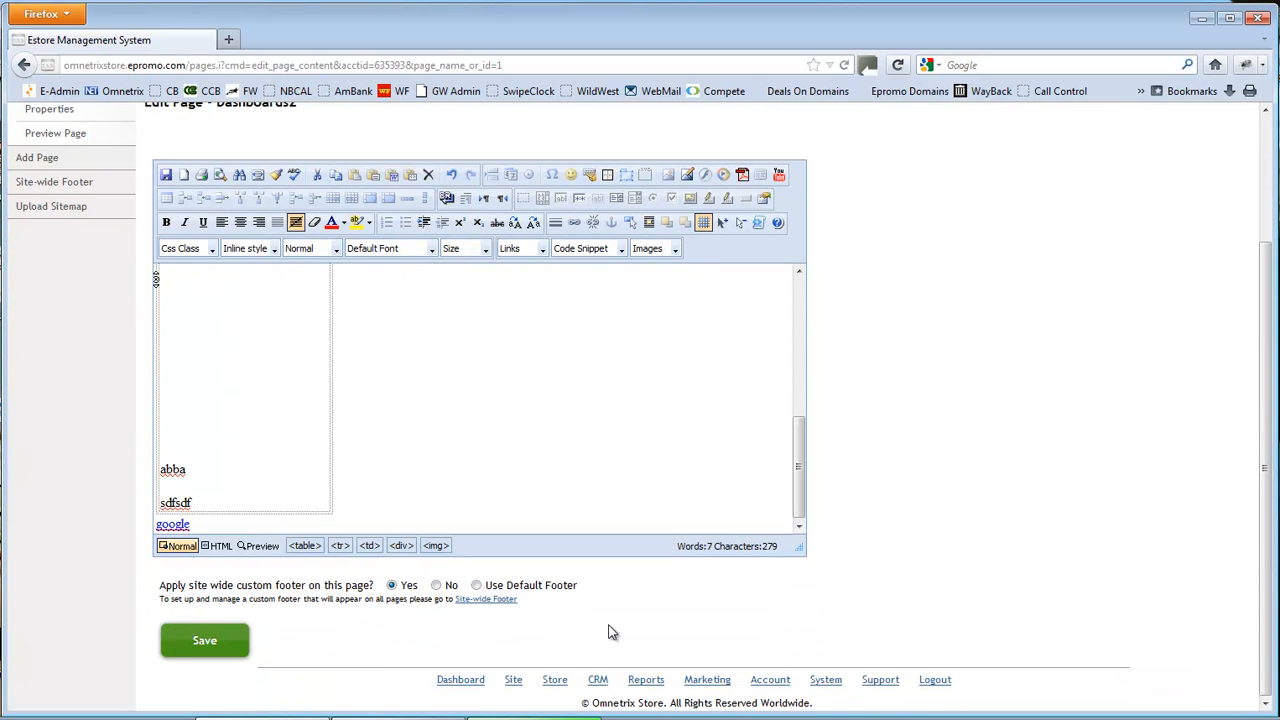
scroll(273, 406, "up", 5)
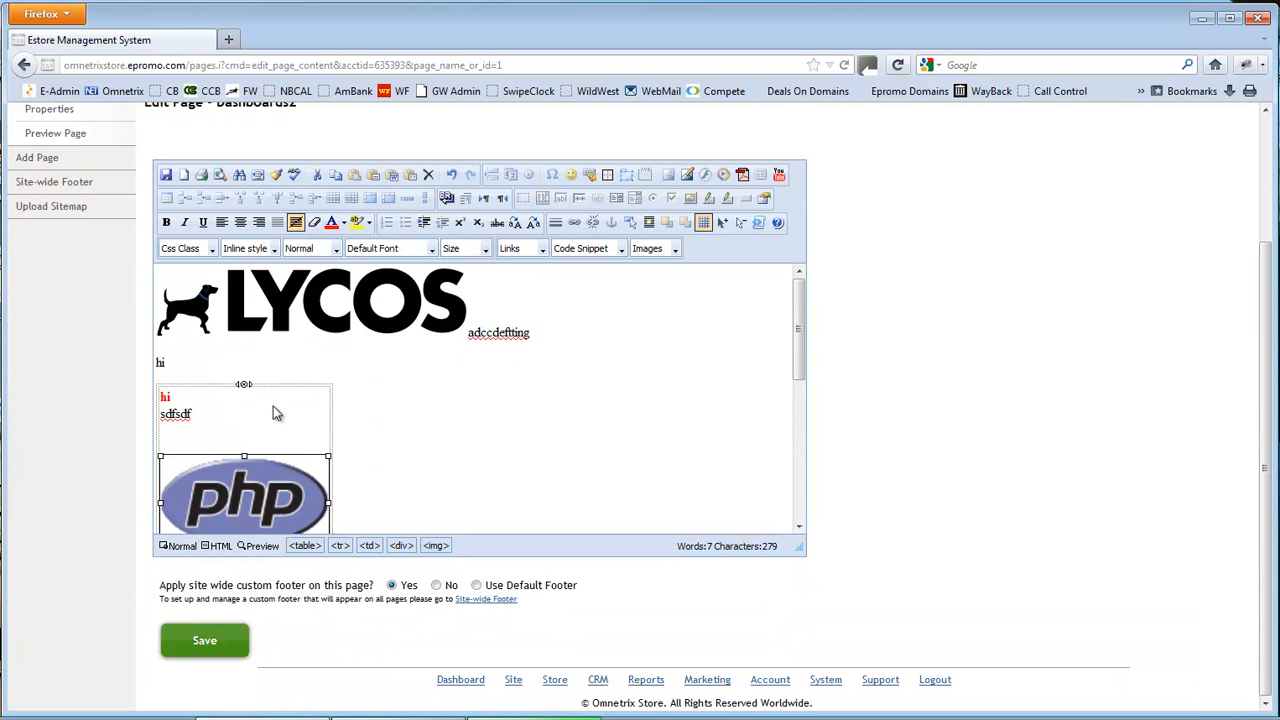
scroll(273, 406, "down", 2)
left_click(214, 646)
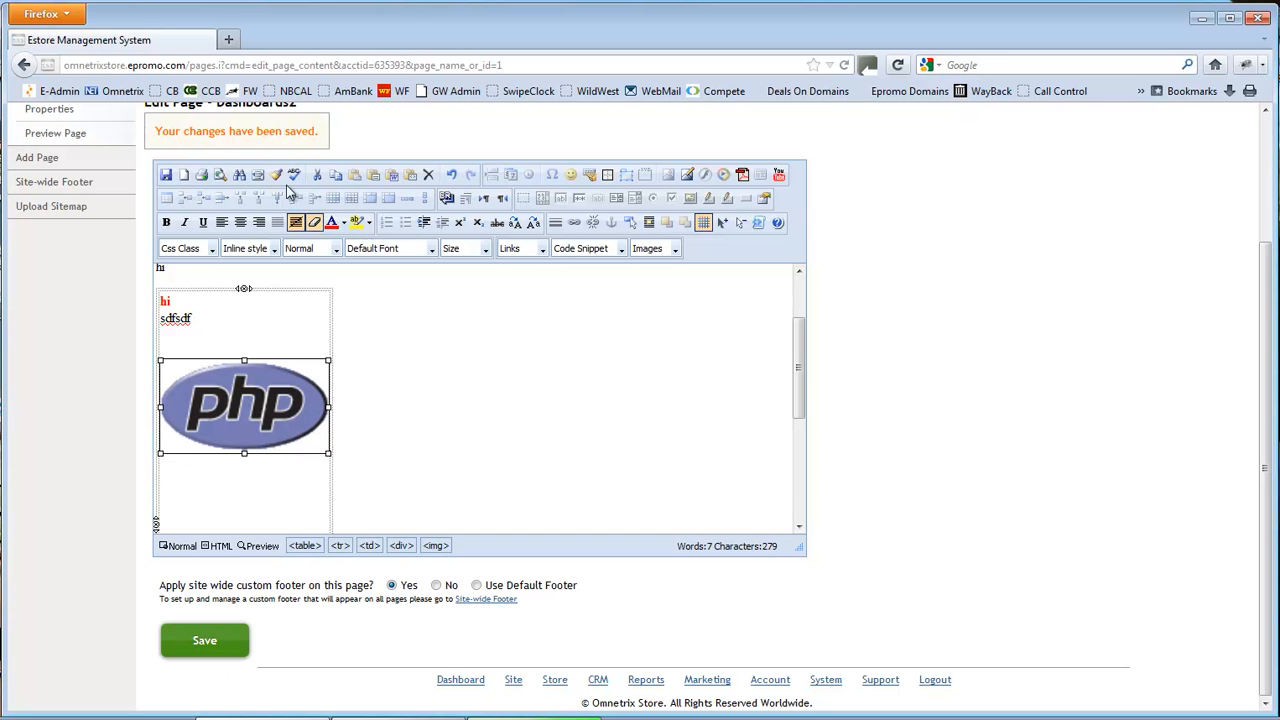
scroll(391, 141, "up", 2)
left_click_drag(366, 220, 209, 207)
left_click(432, 210)
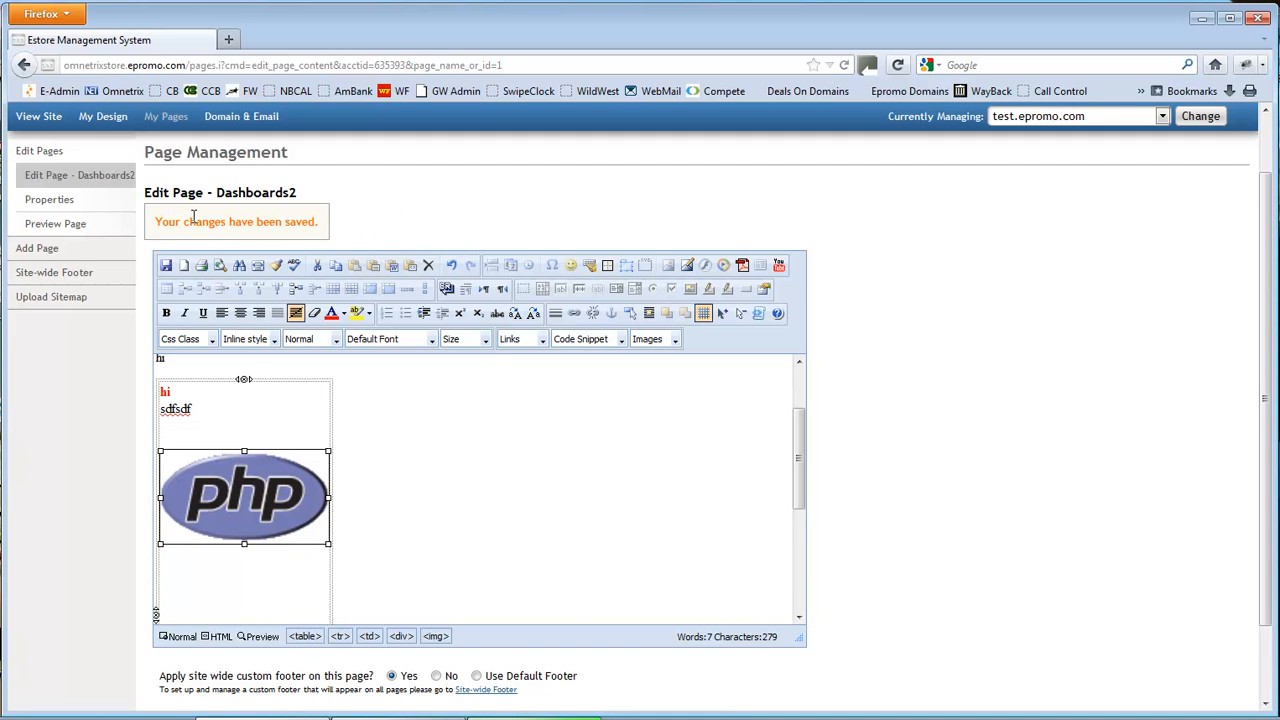
scroll(339, 233, "up", 1)
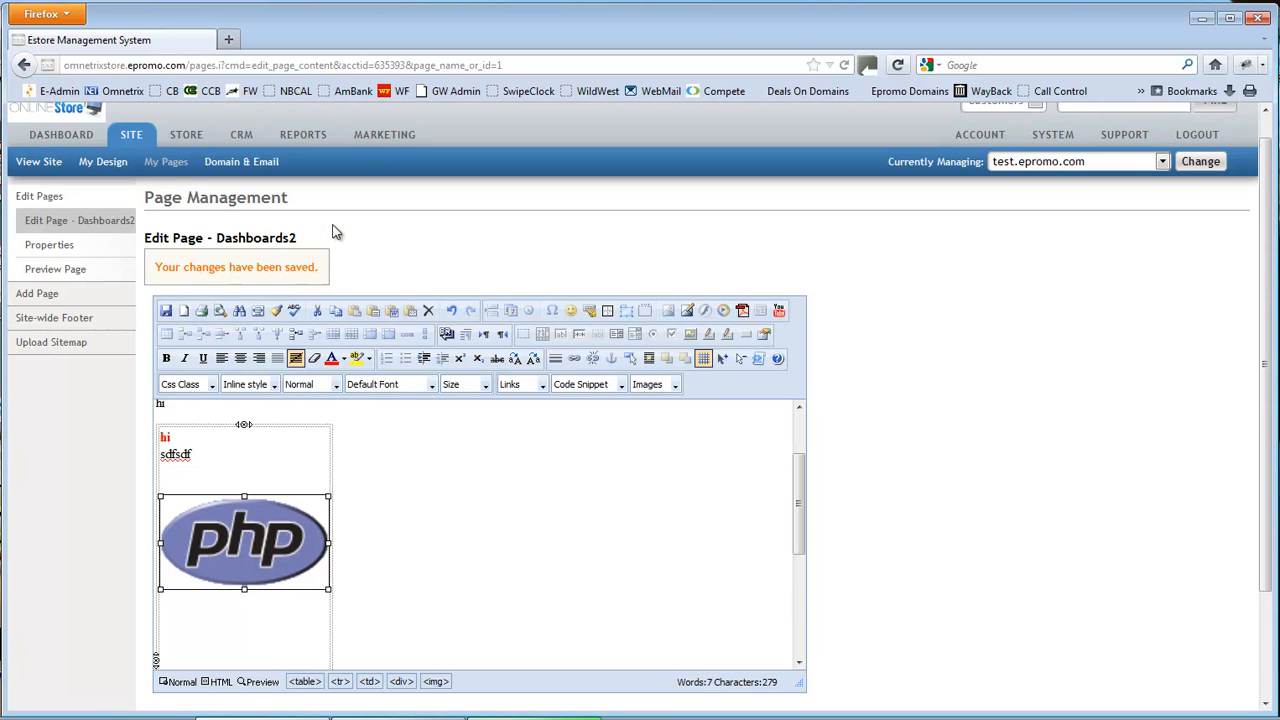
Return to the page list and view the live site to check the edited home page and its navigation links
left_click(166, 162)
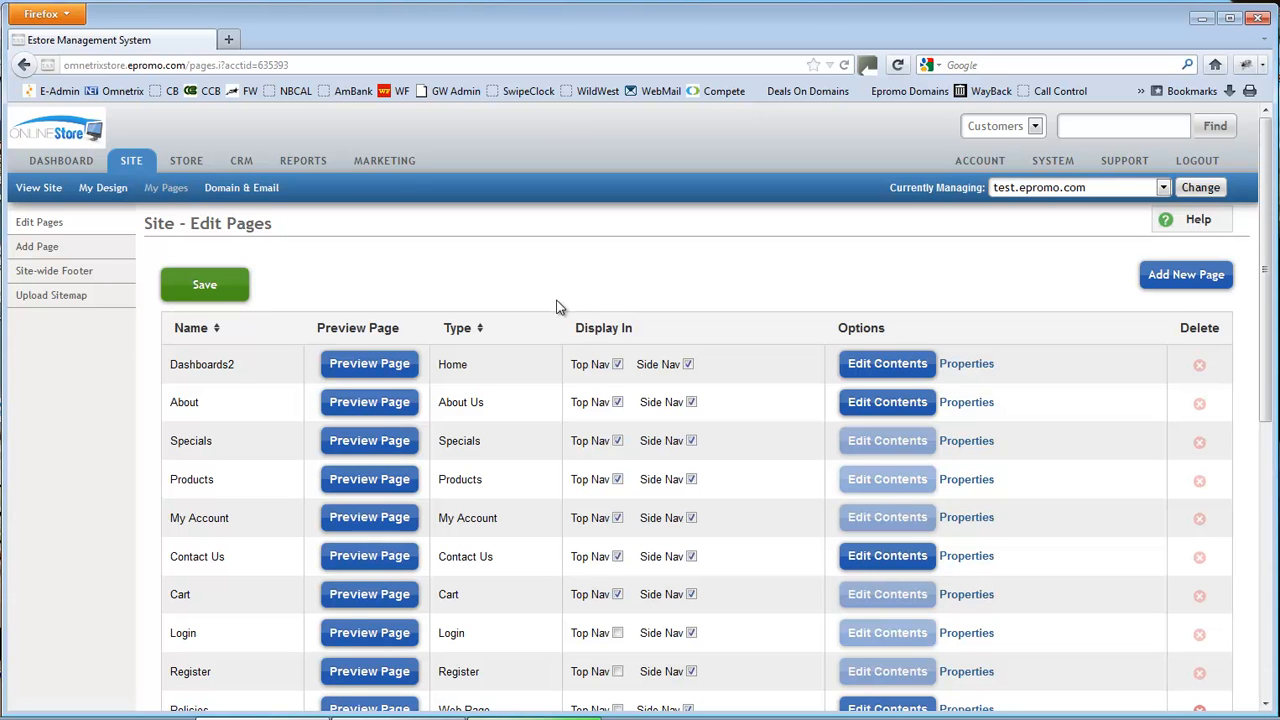
scroll(521, 441, "down", 2)
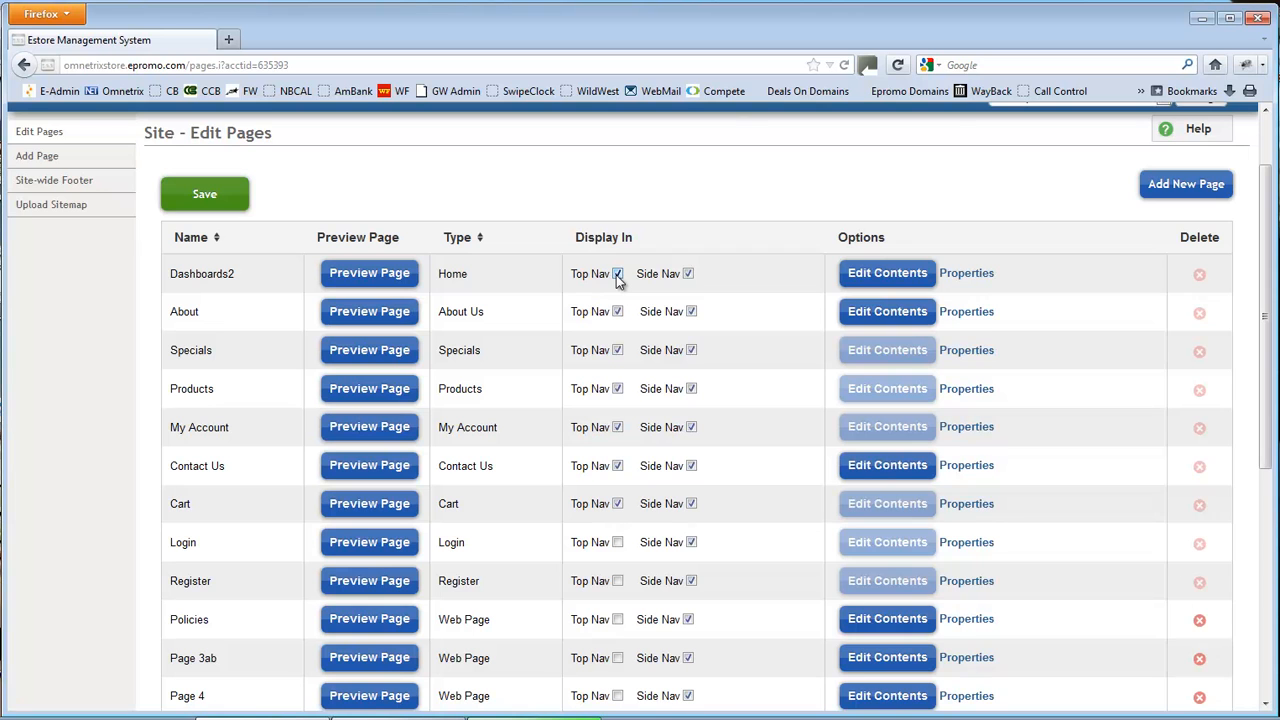
scroll(700, 286, "up", 2)
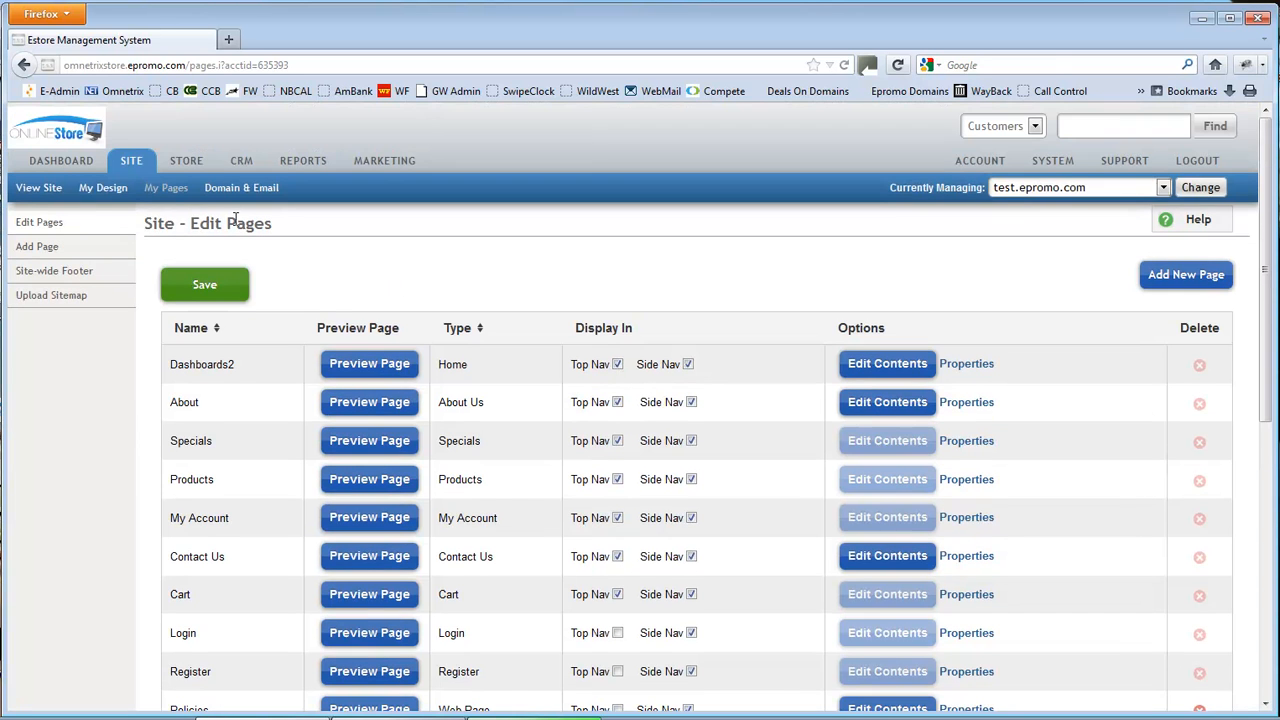
left_click(38, 187)
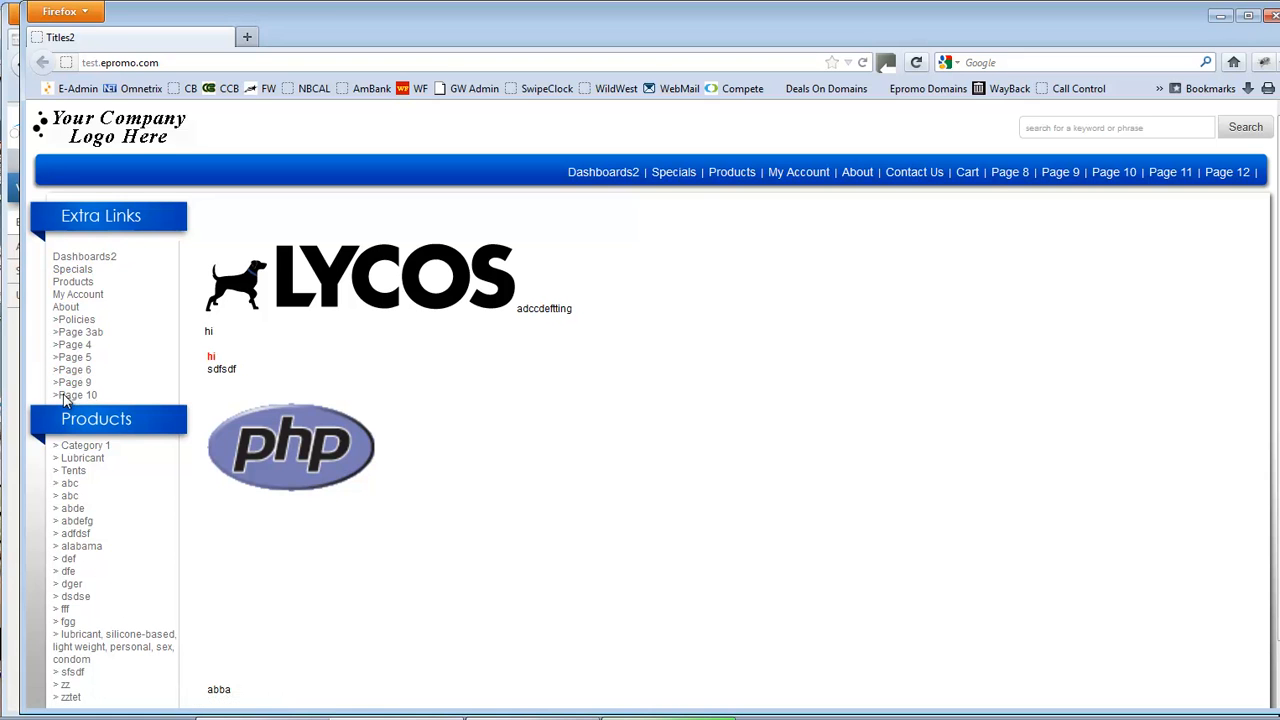
left_click(17, 443)
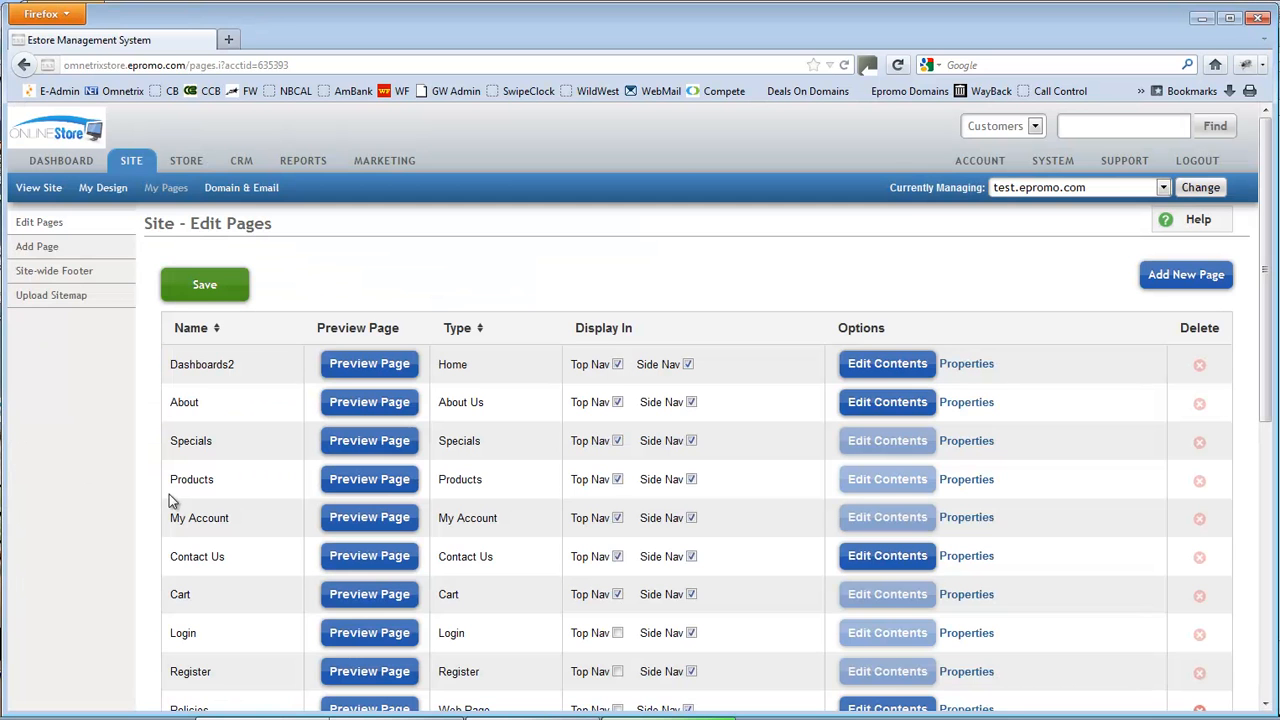
Remove Page 10 from the side navigation and save the page list
scroll(363, 548, "down", 5)
scroll(363, 548, "down", 4)
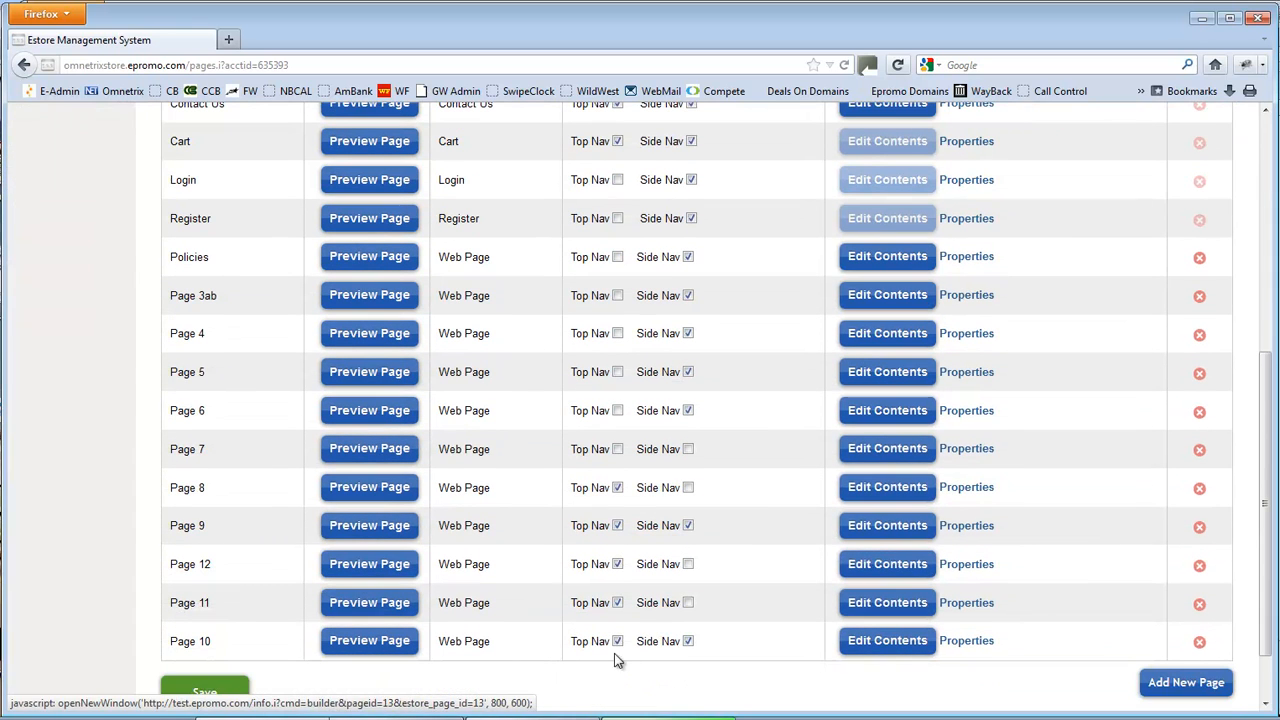
left_click(688, 641)
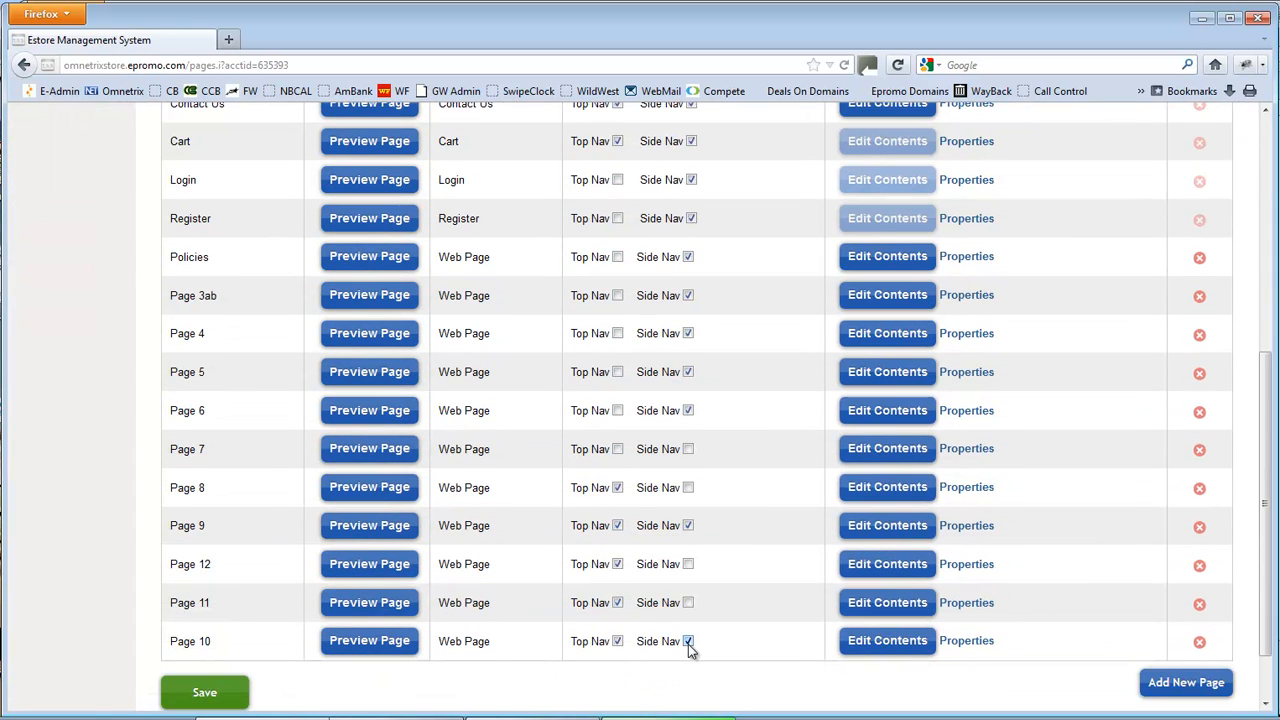
left_click(205, 692)
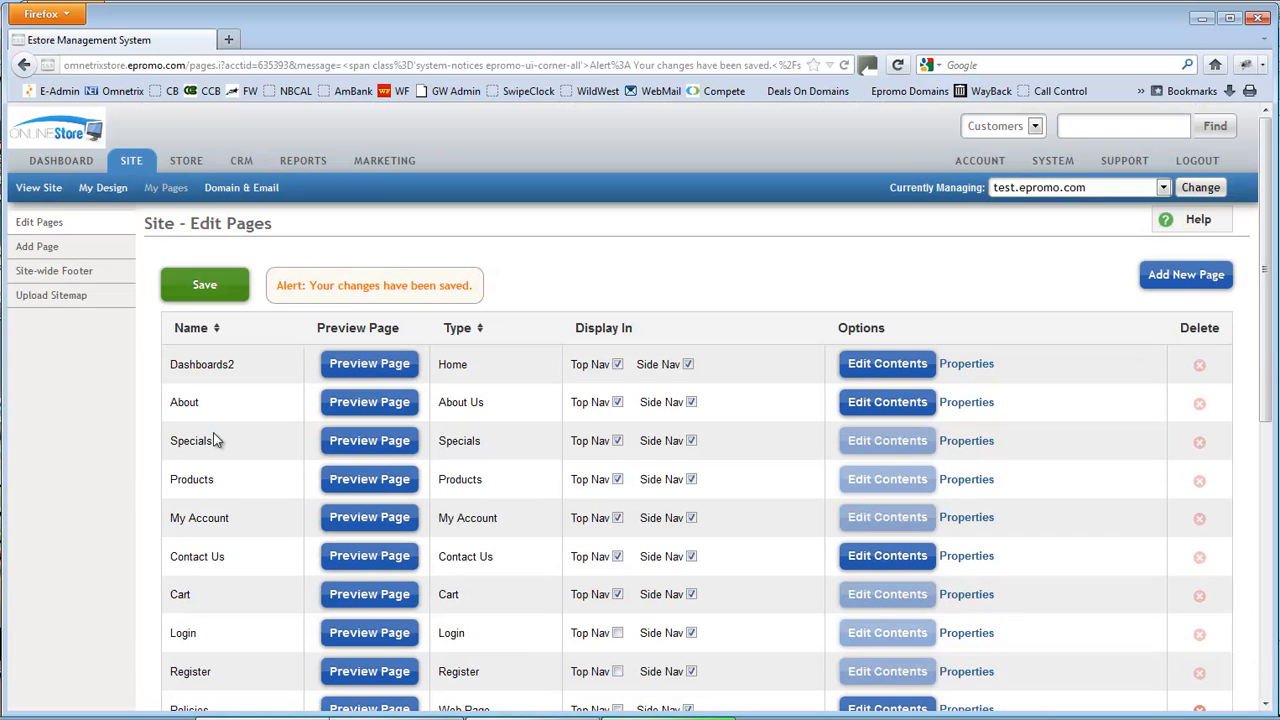
Reload the live site to check the side navigation links, and return to the page list
key("alt+Tab")
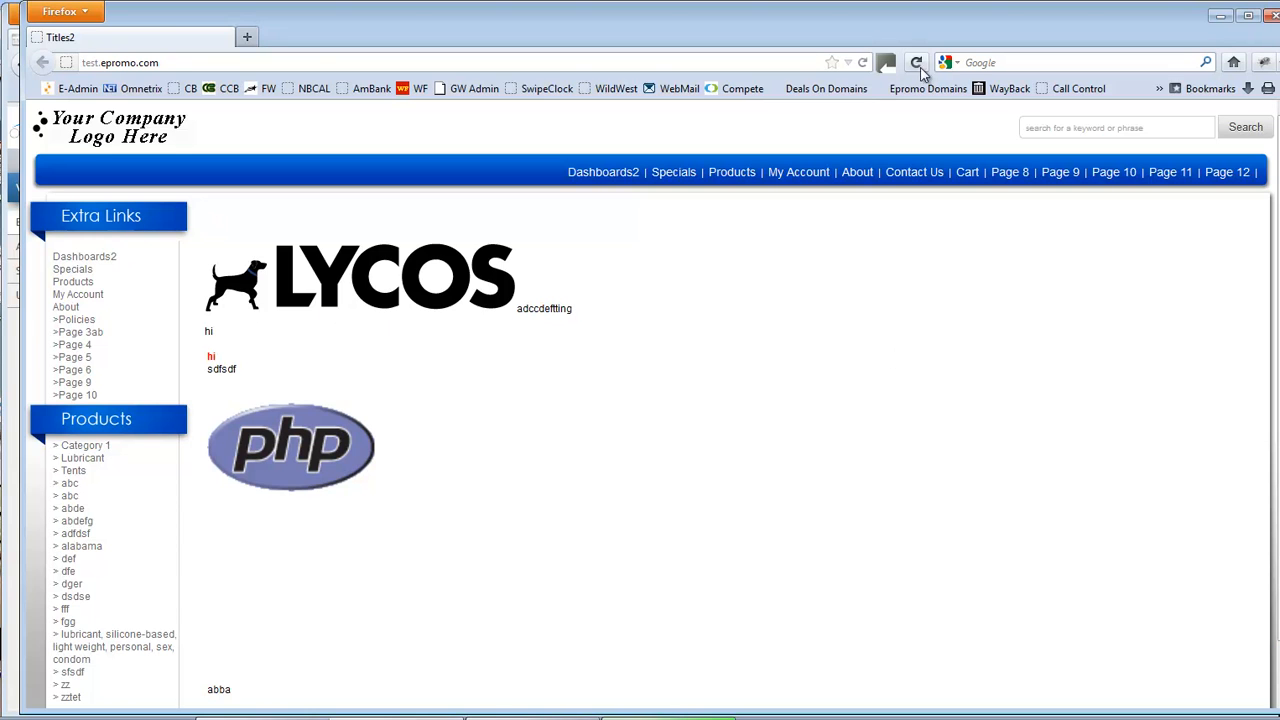
left_click(862, 62)
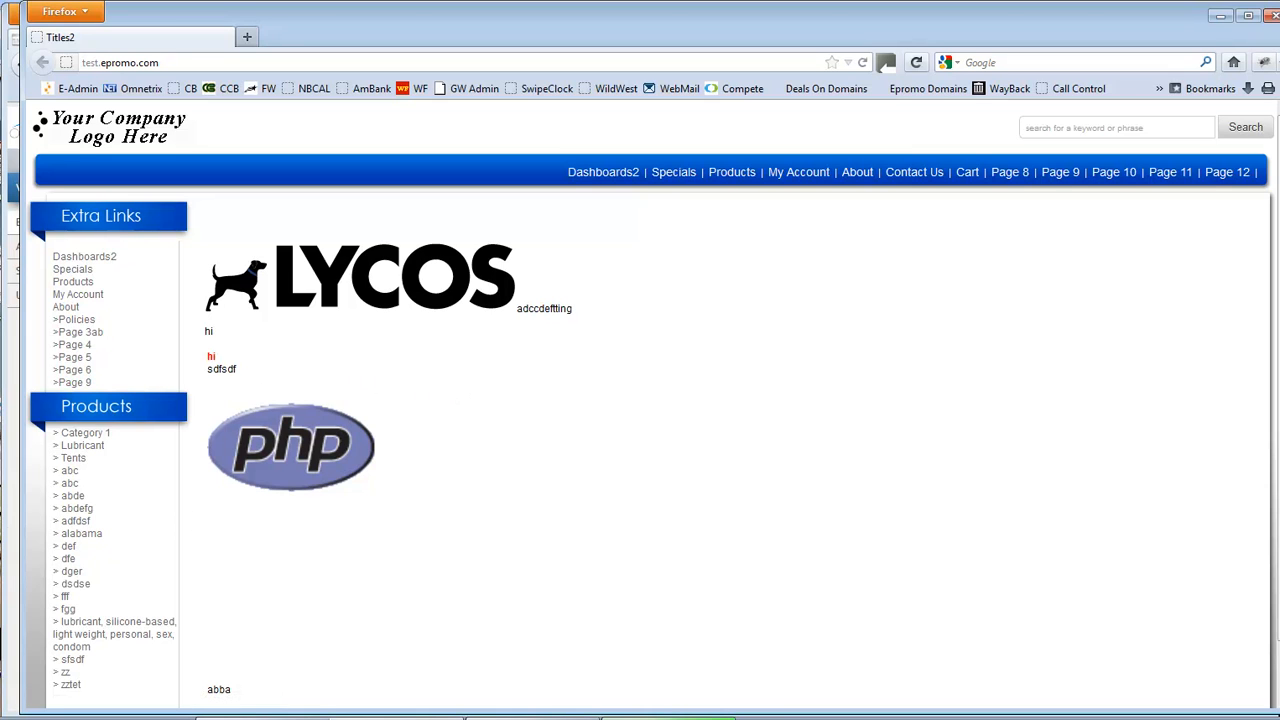
left_click(12, 538)
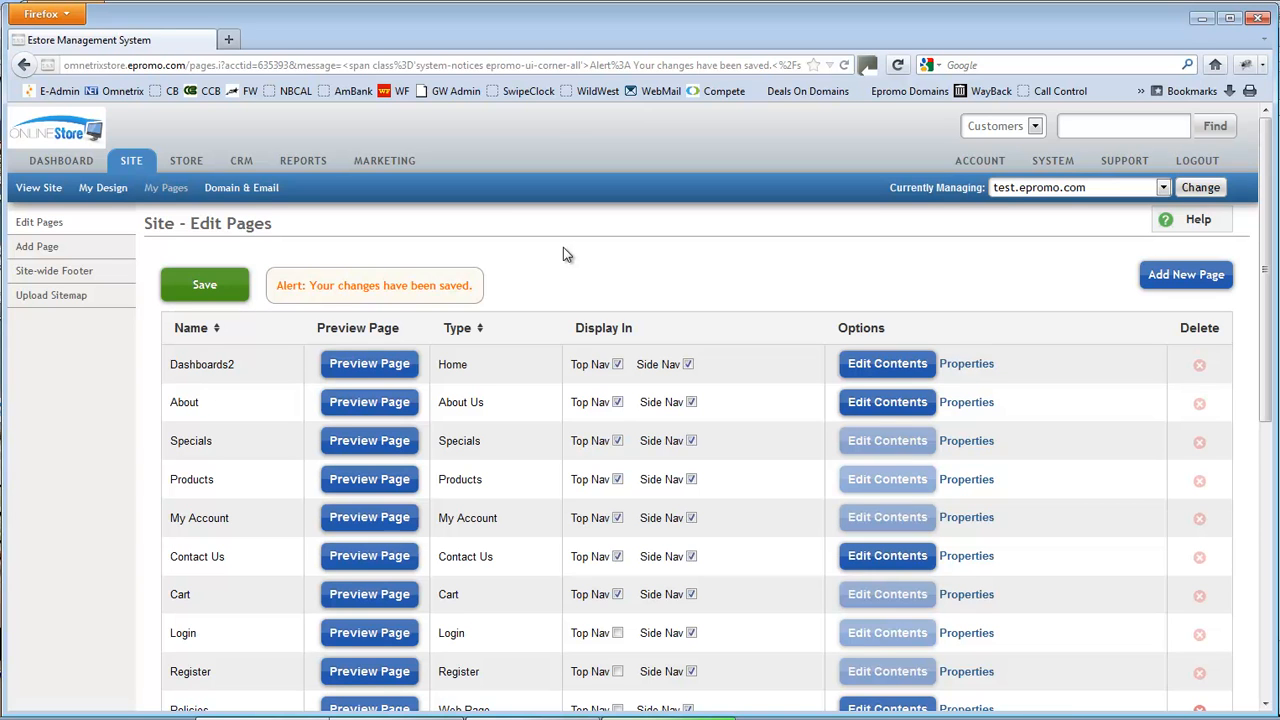
Rename Page 9 as History, save it, and reload the live site to check its navigation links before returning to the page list
scroll(570, 258, "down", 2)
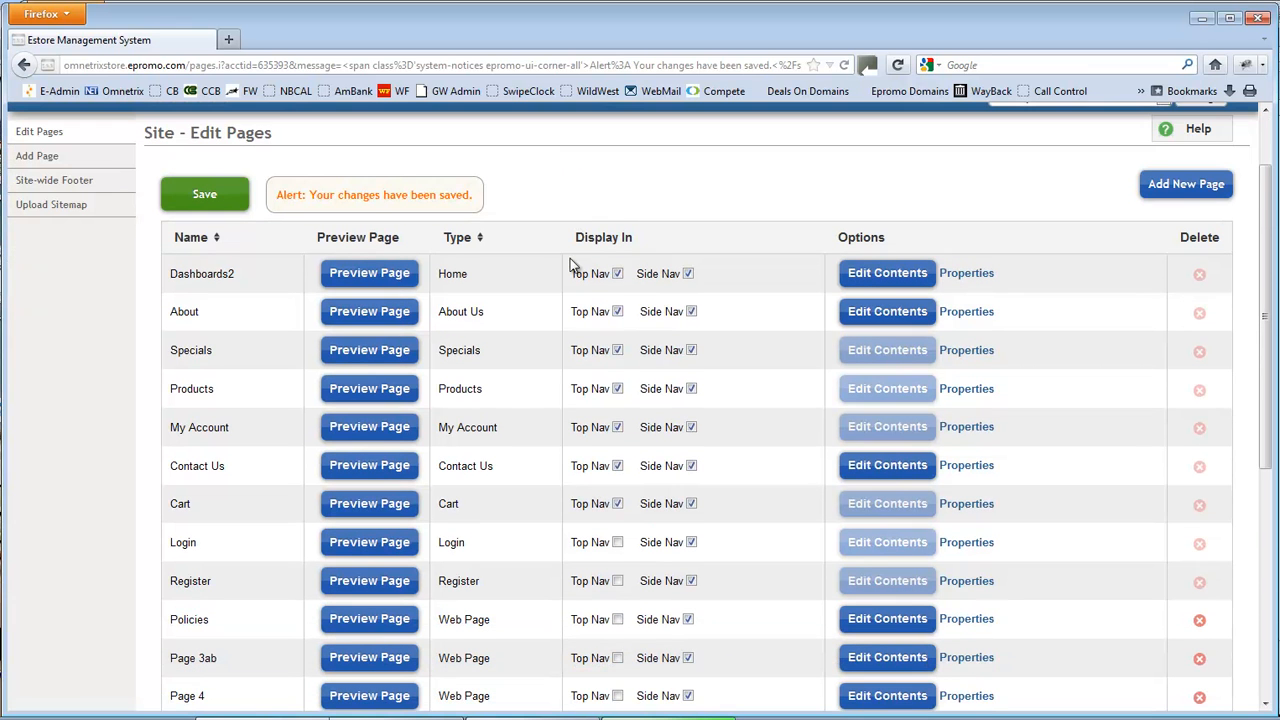
left_click_drag(172, 275, 204, 274)
scroll(217, 472, "down", 8)
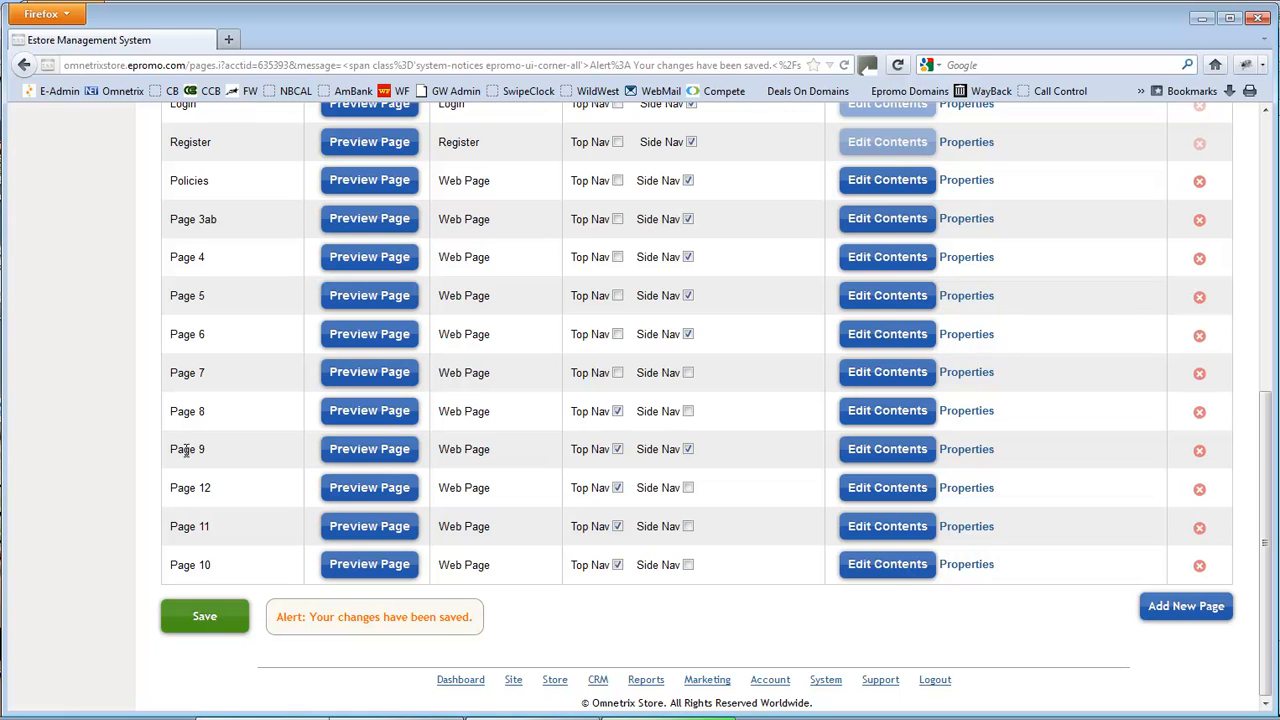
left_click(966, 450)
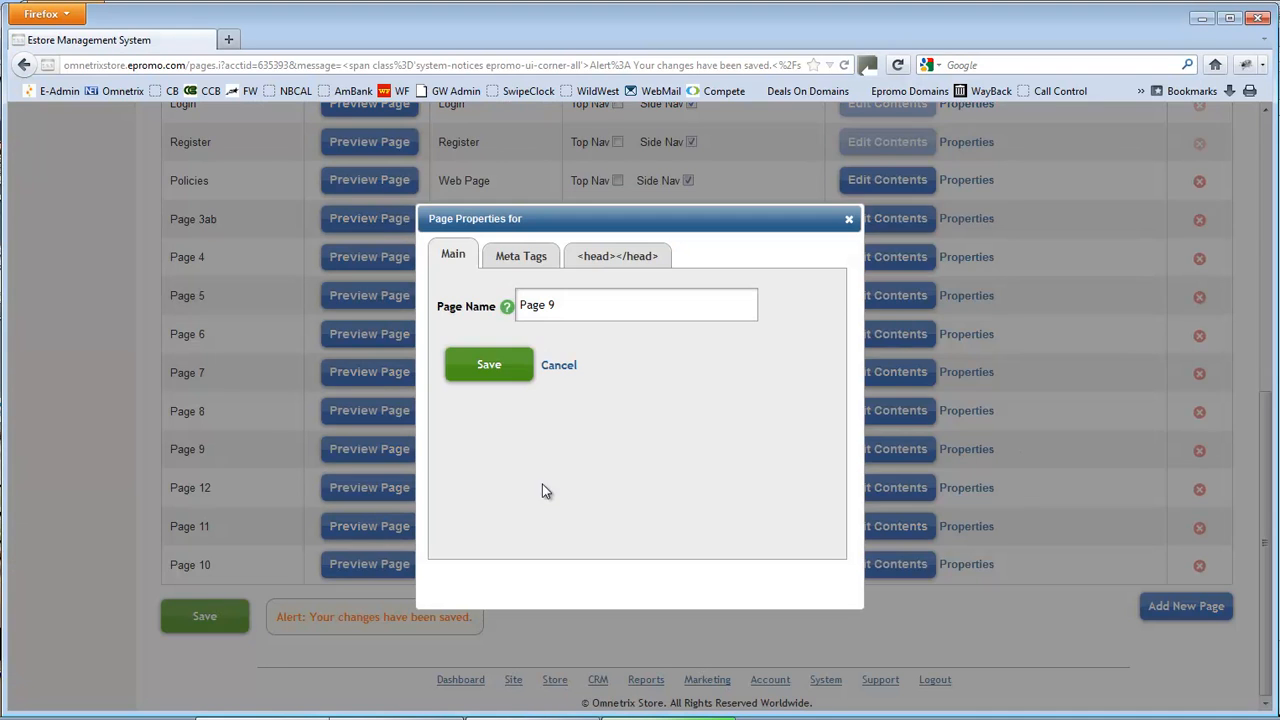
left_click_drag(569, 303, 520, 305)
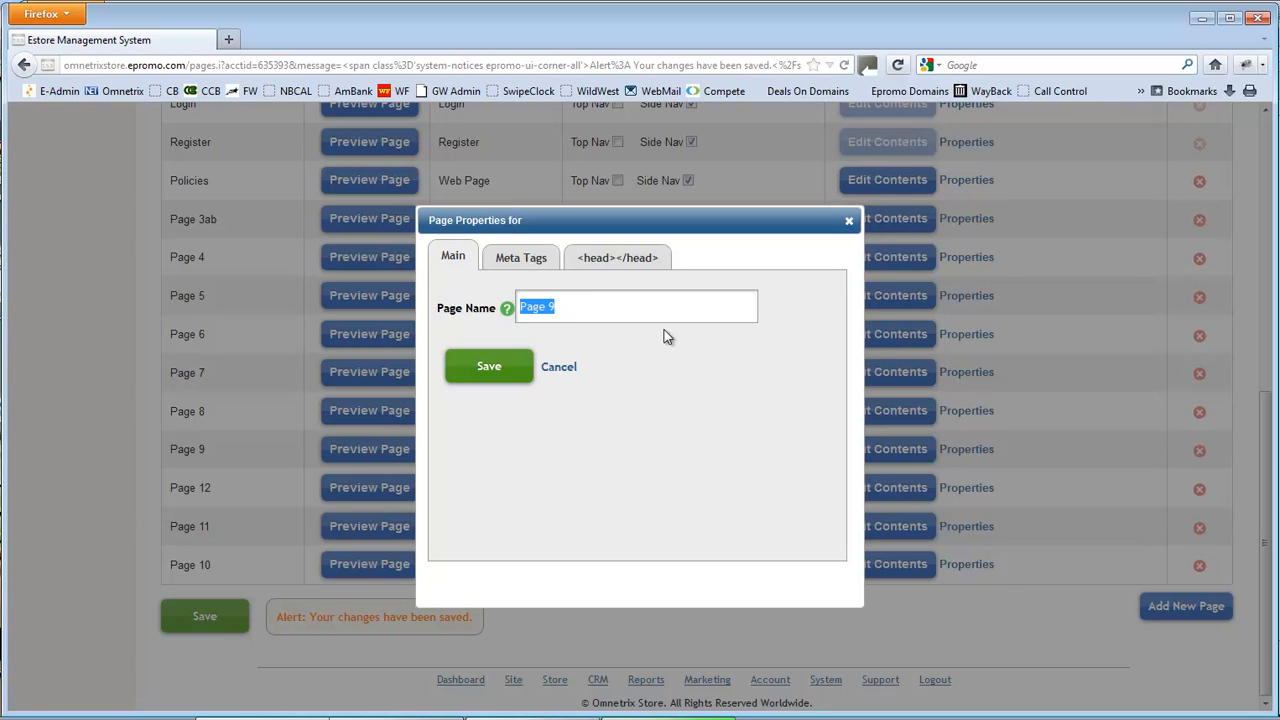
type("History")
left_click(489, 372)
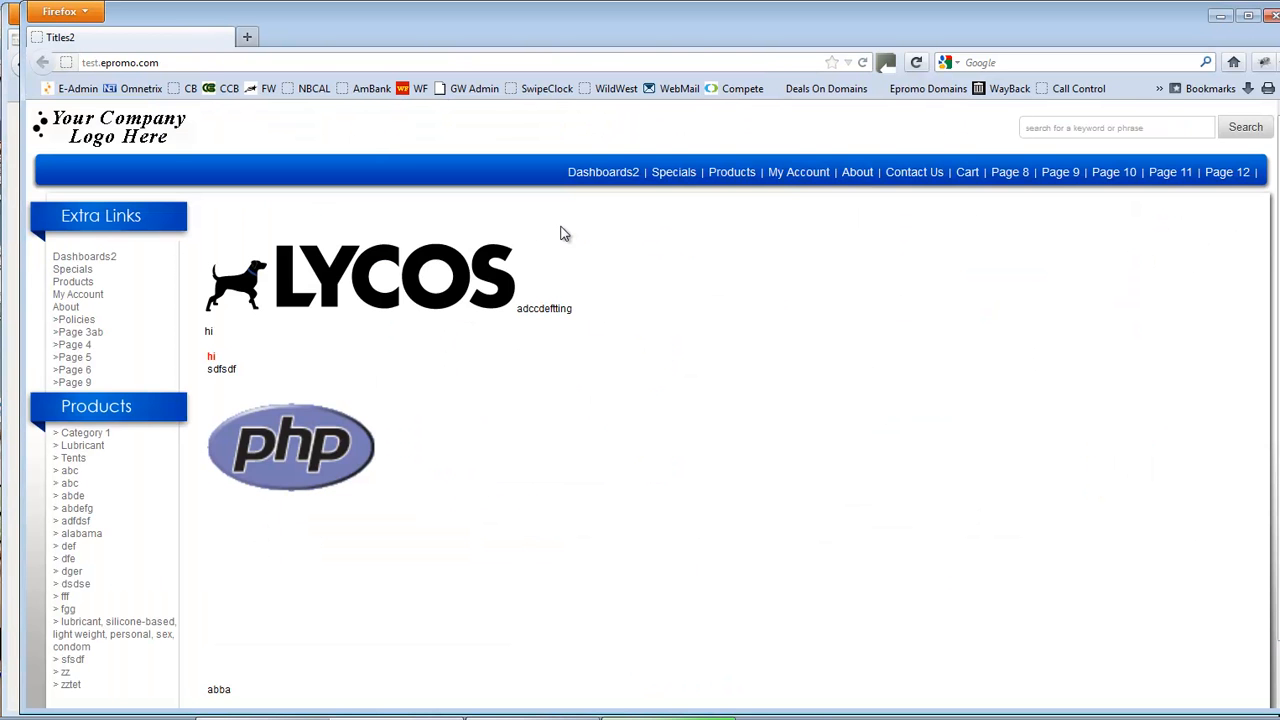
left_click(864, 65)
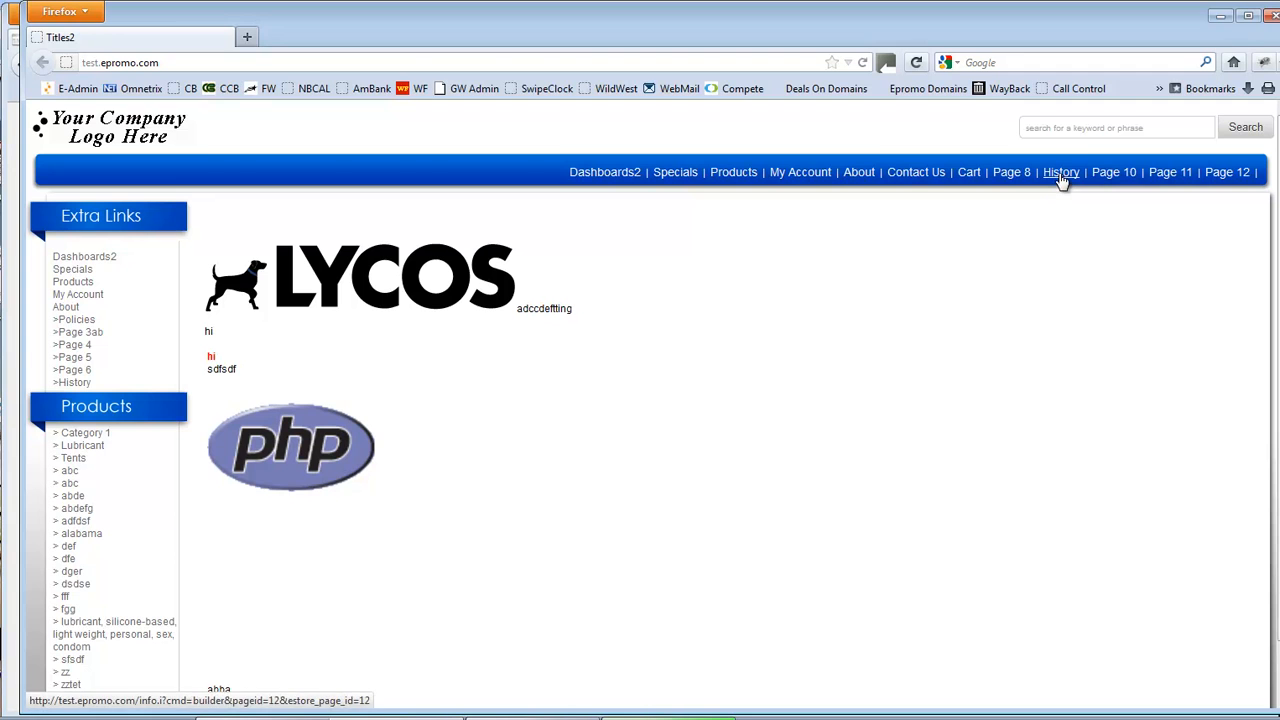
left_click(16, 447)
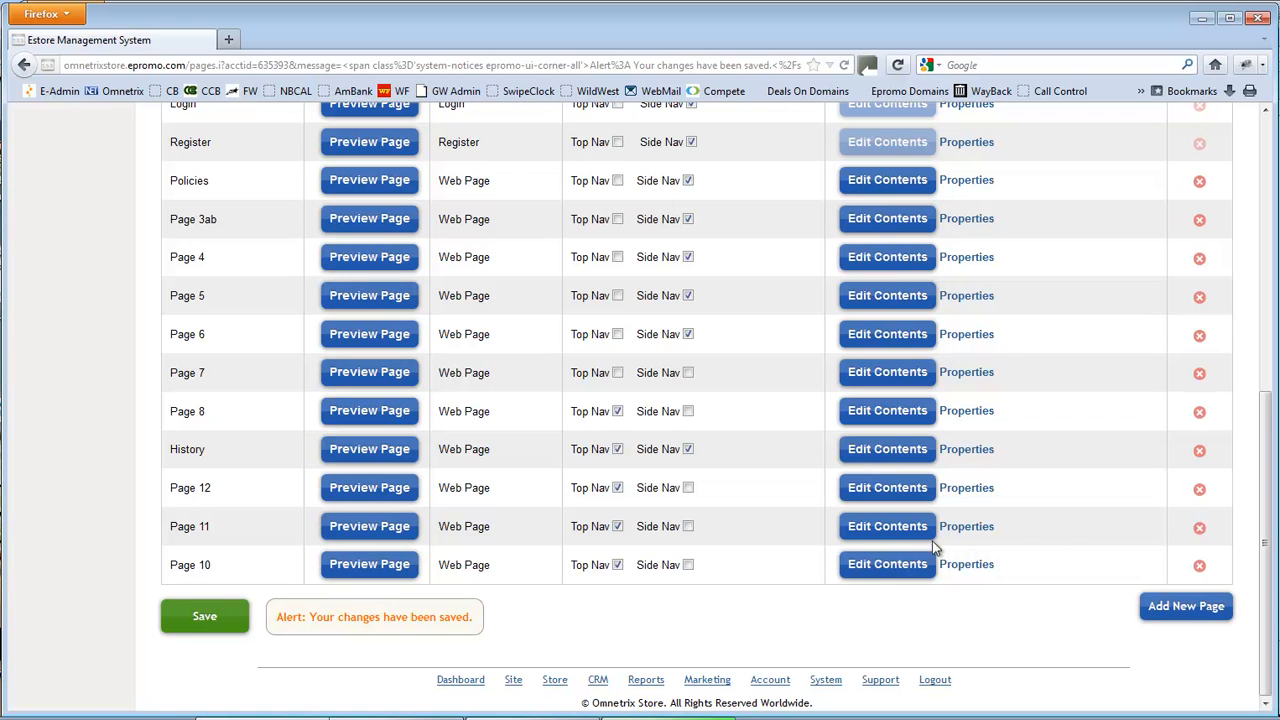
Delete Page 11 from the site's page list and confirm the deletion
left_click(1199, 529)
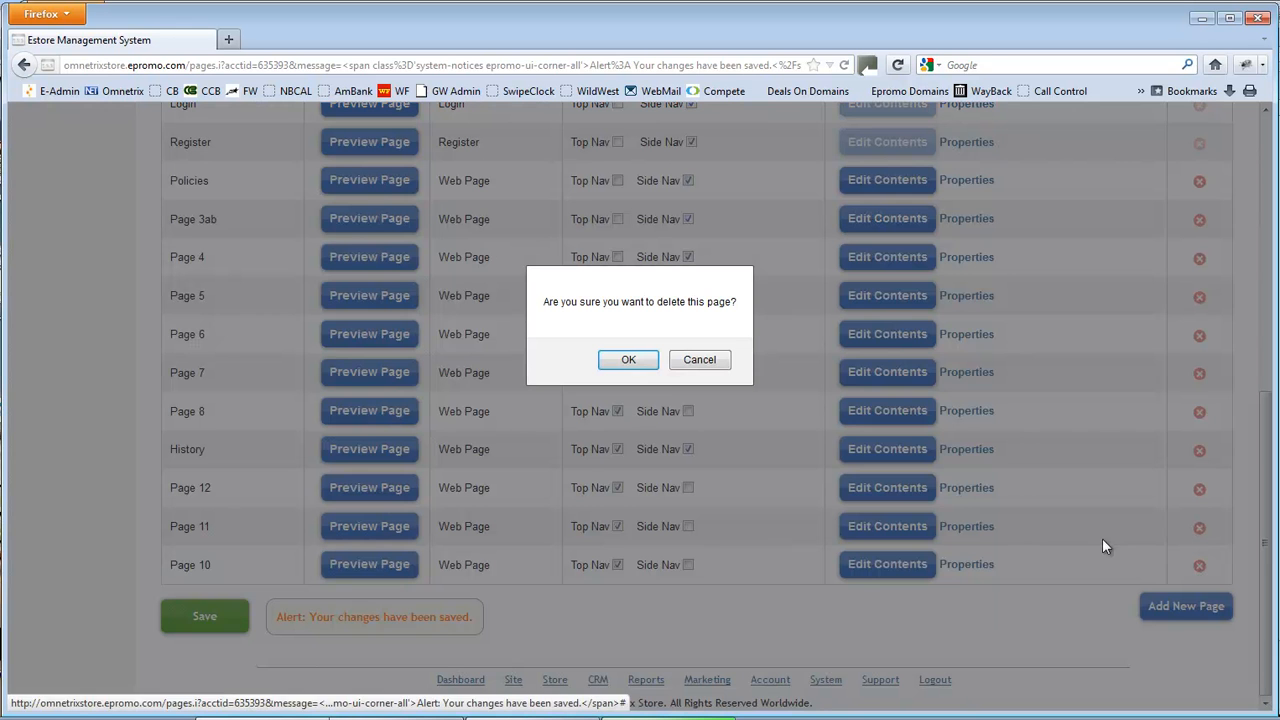
left_click(630, 362)
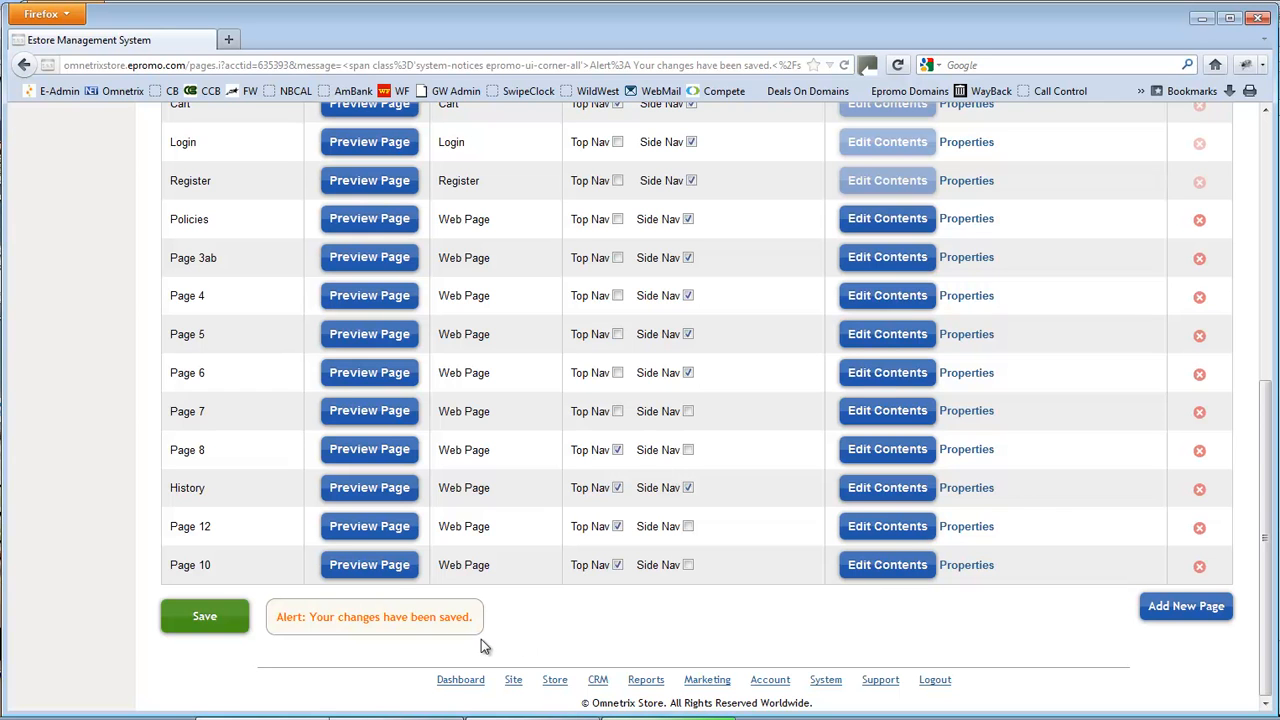
Review the meta tag and HTML head settings in the About page's properties, and close them without changes
scroll(763, 615, "up", 2)
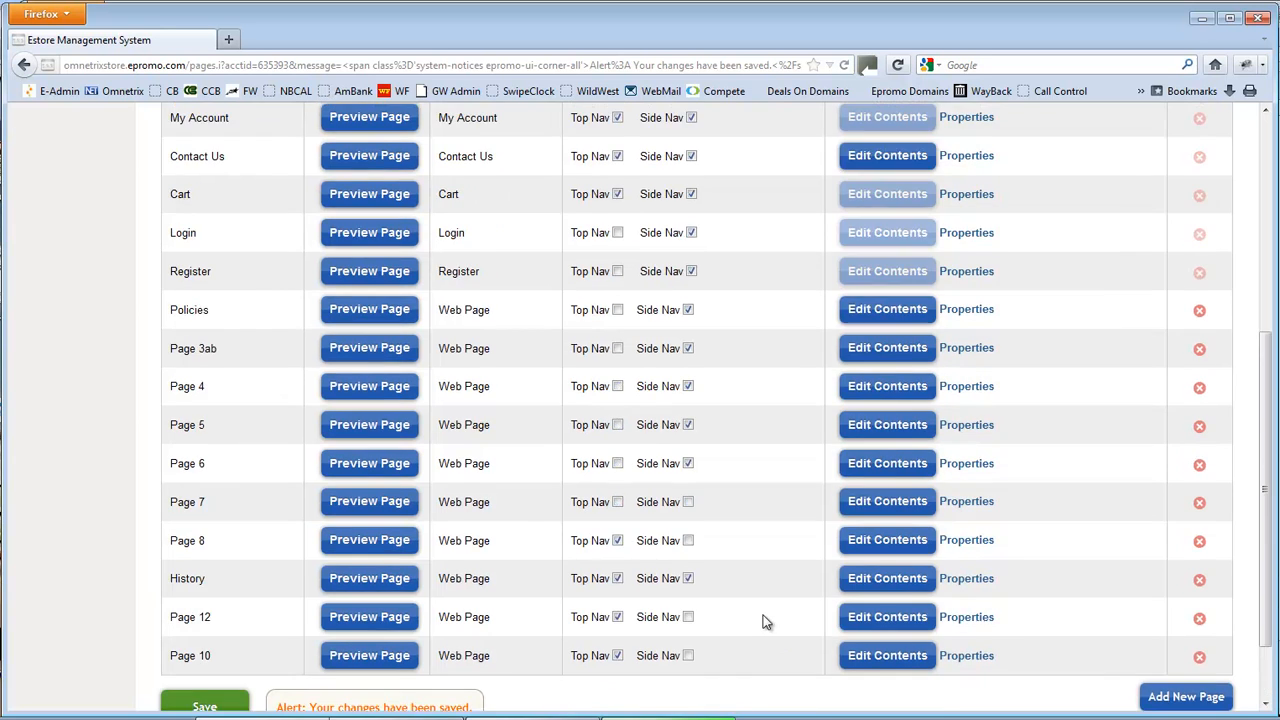
scroll(763, 615, "up", 4)
scroll(763, 615, "up", 2)
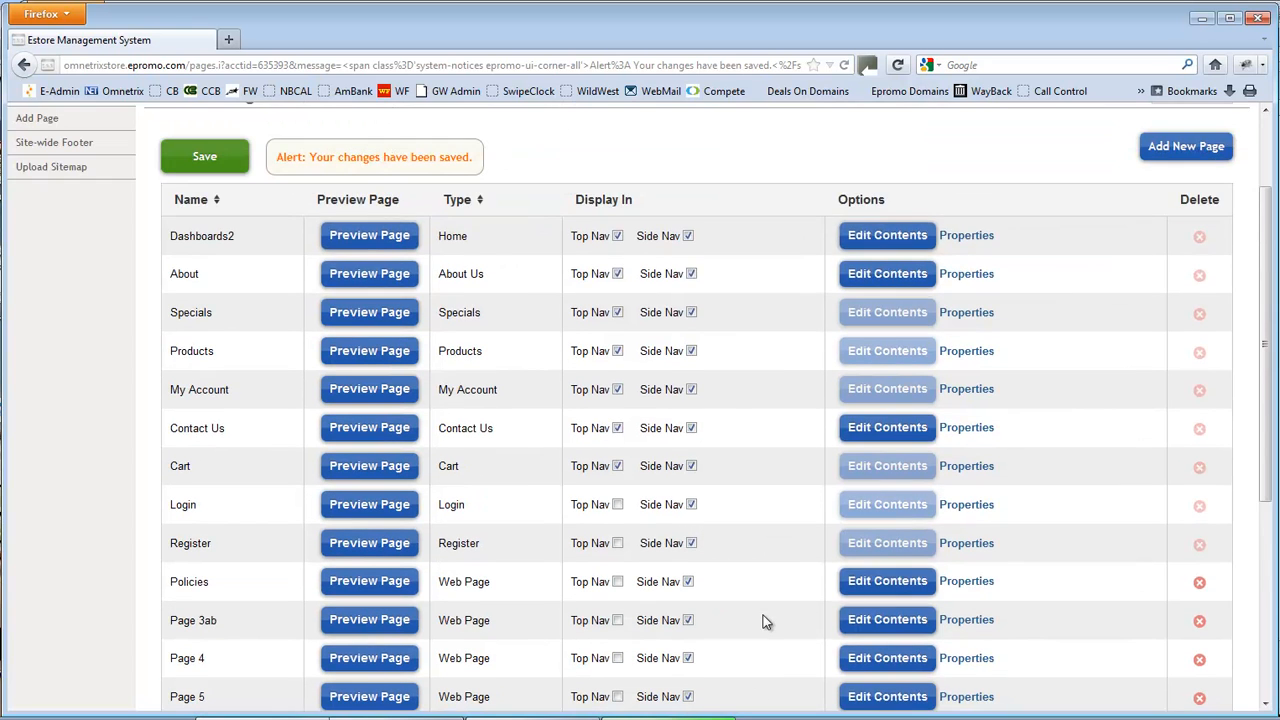
scroll(763, 615, "up", 1)
left_click(976, 320)
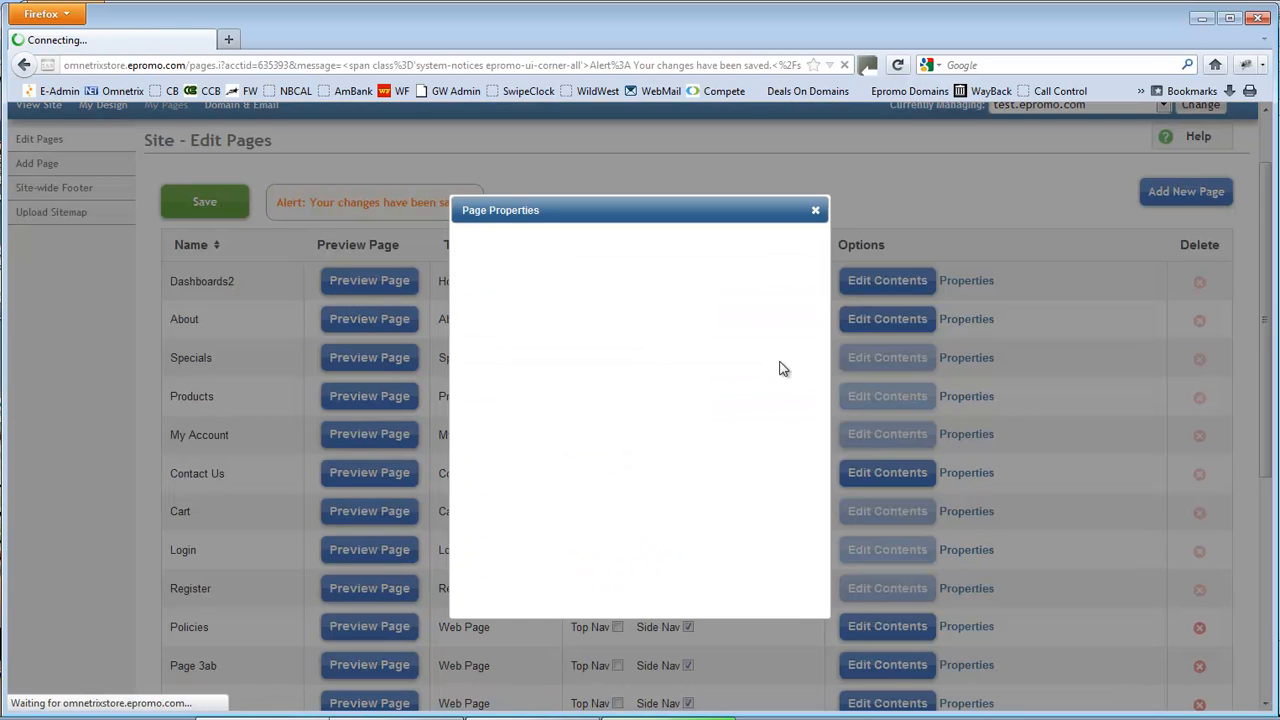
left_click(520, 256)
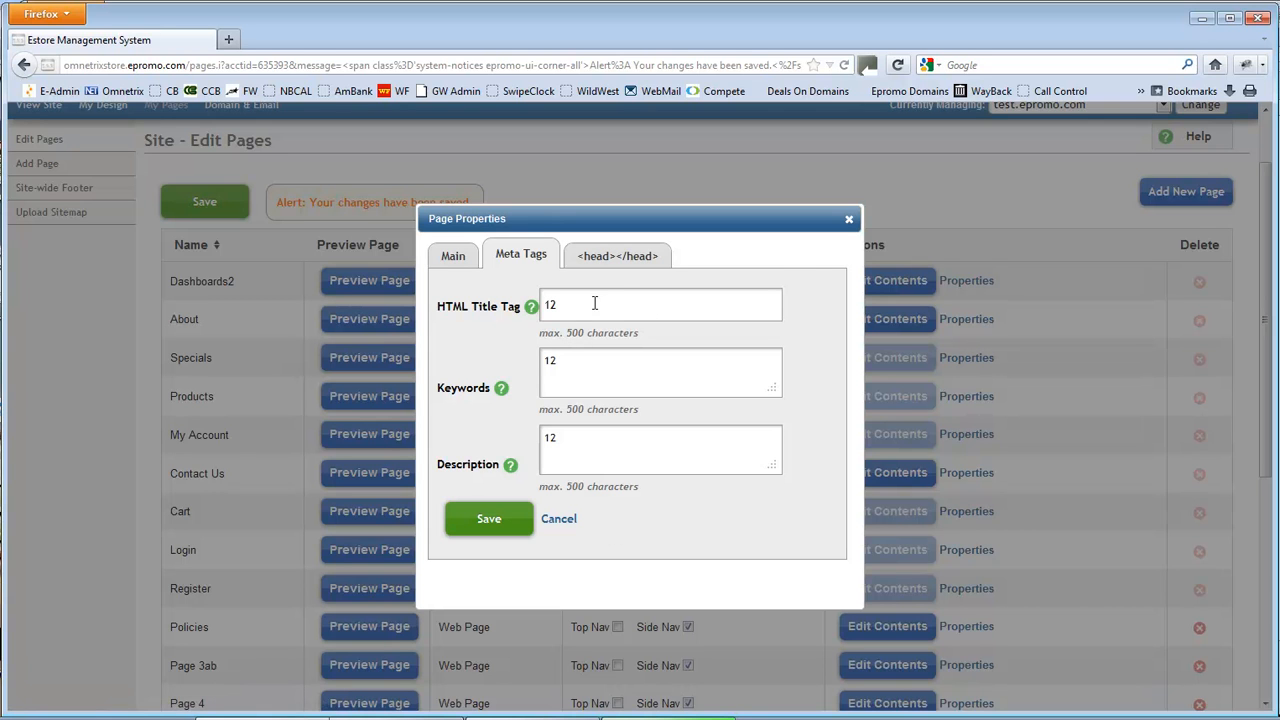
left_click(612, 258)
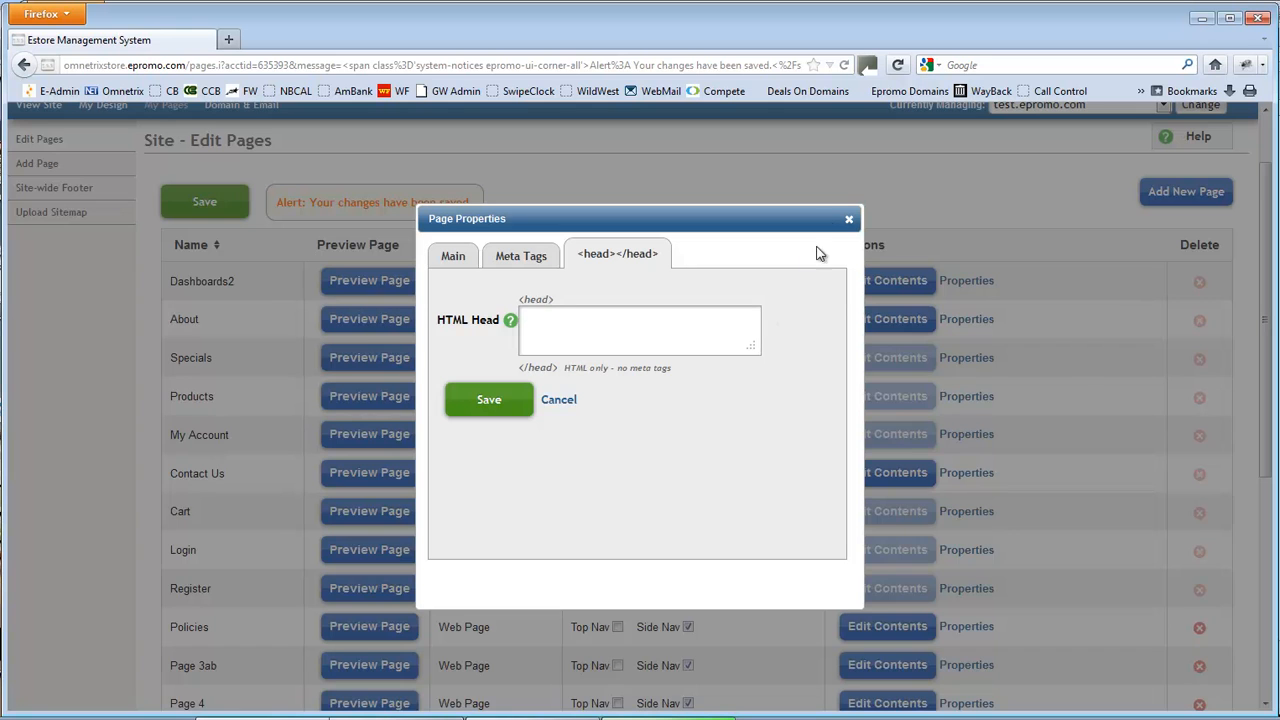
left_click(849, 222)
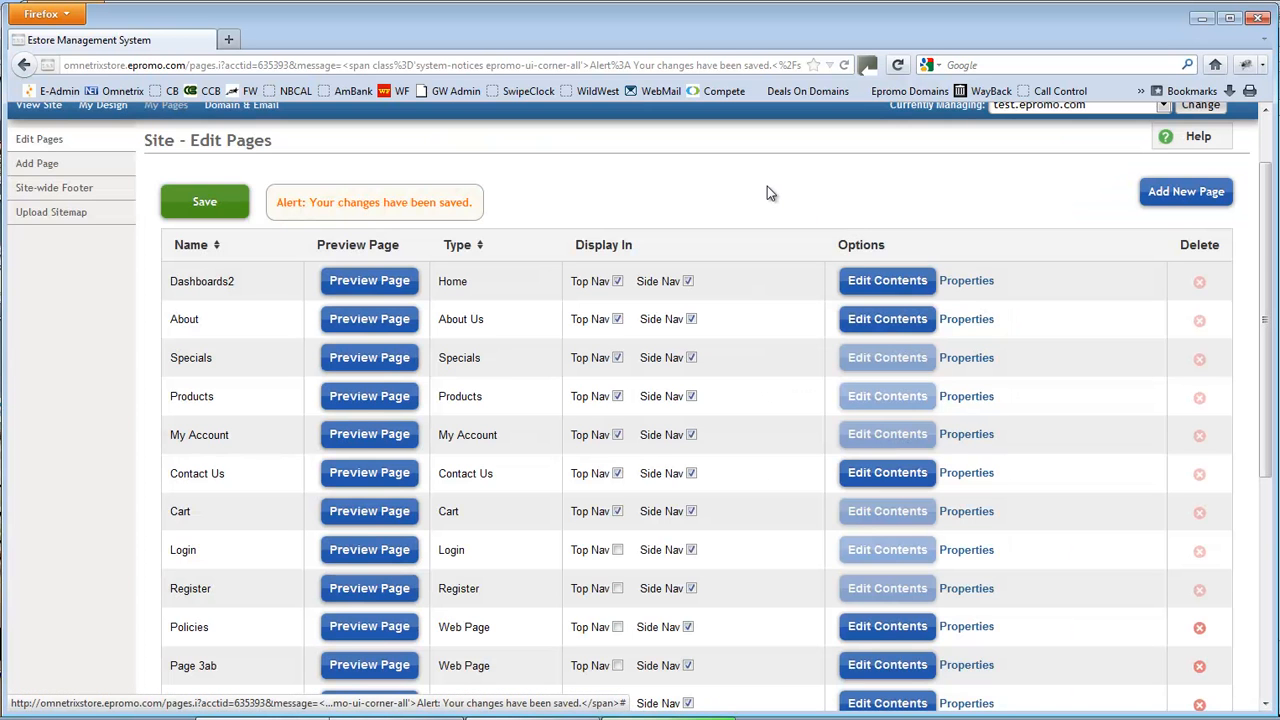
View the sitemap upload and site-wide footer pages, and return to the page list
scroll(667, 411, "up", 2)
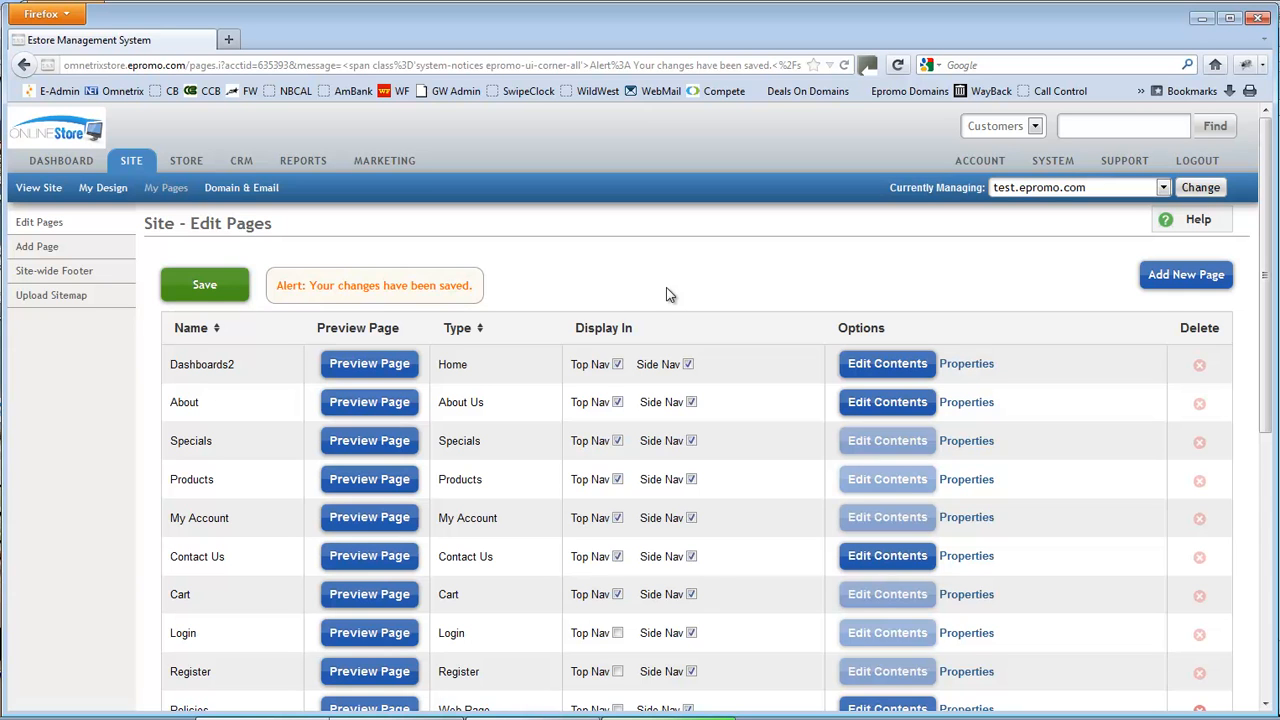
left_click(60, 294)
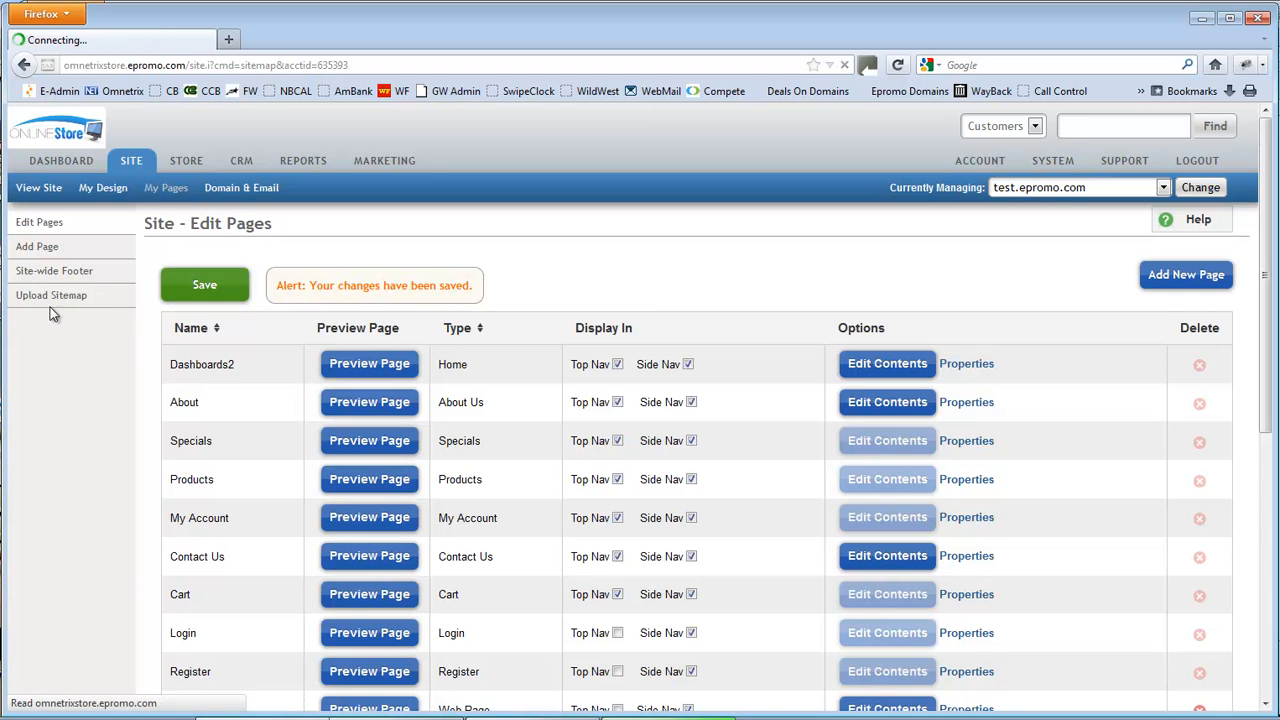
left_click(50, 274)
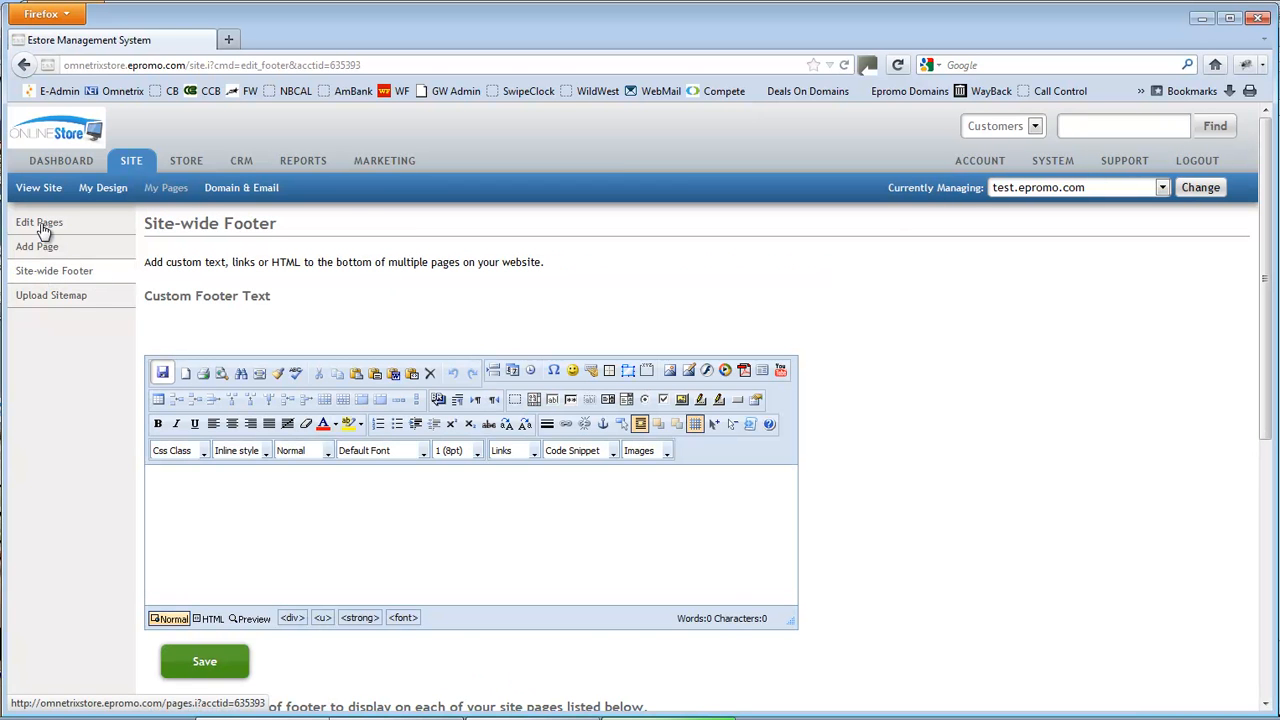
left_click(43, 226)
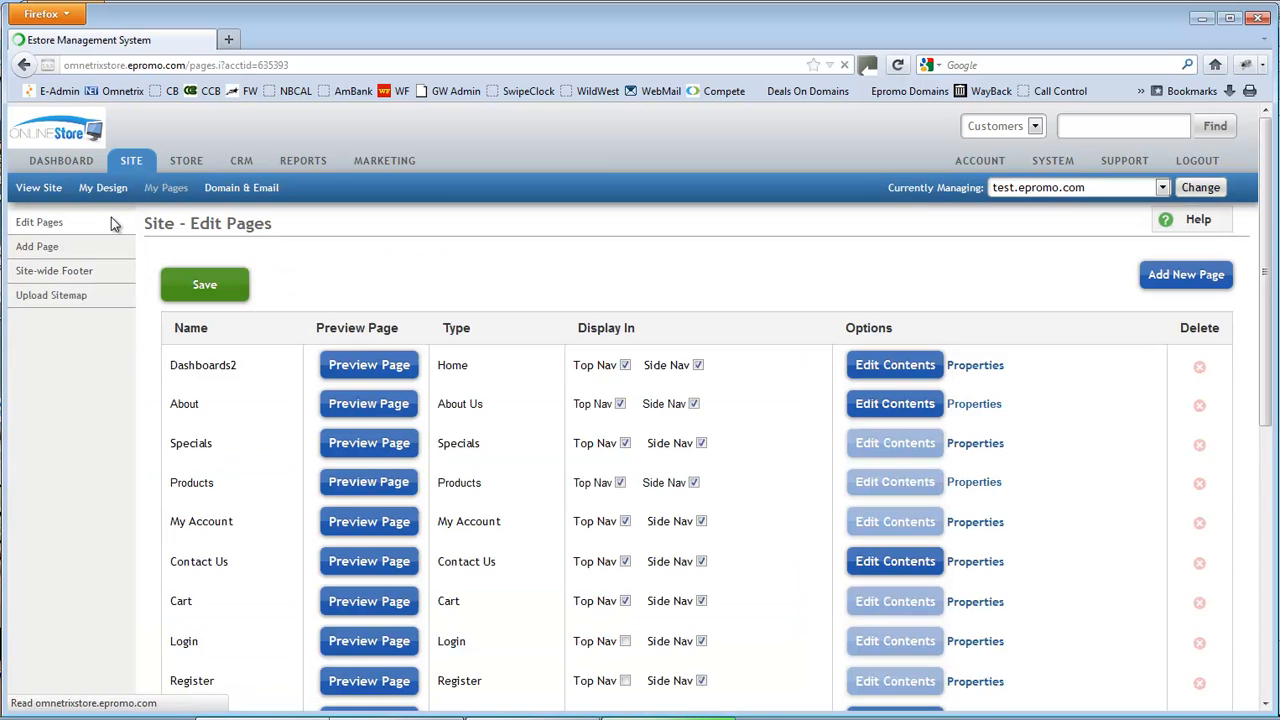
Open the support video tutorials and expand the Editing Your Site section
left_click(1126, 161)
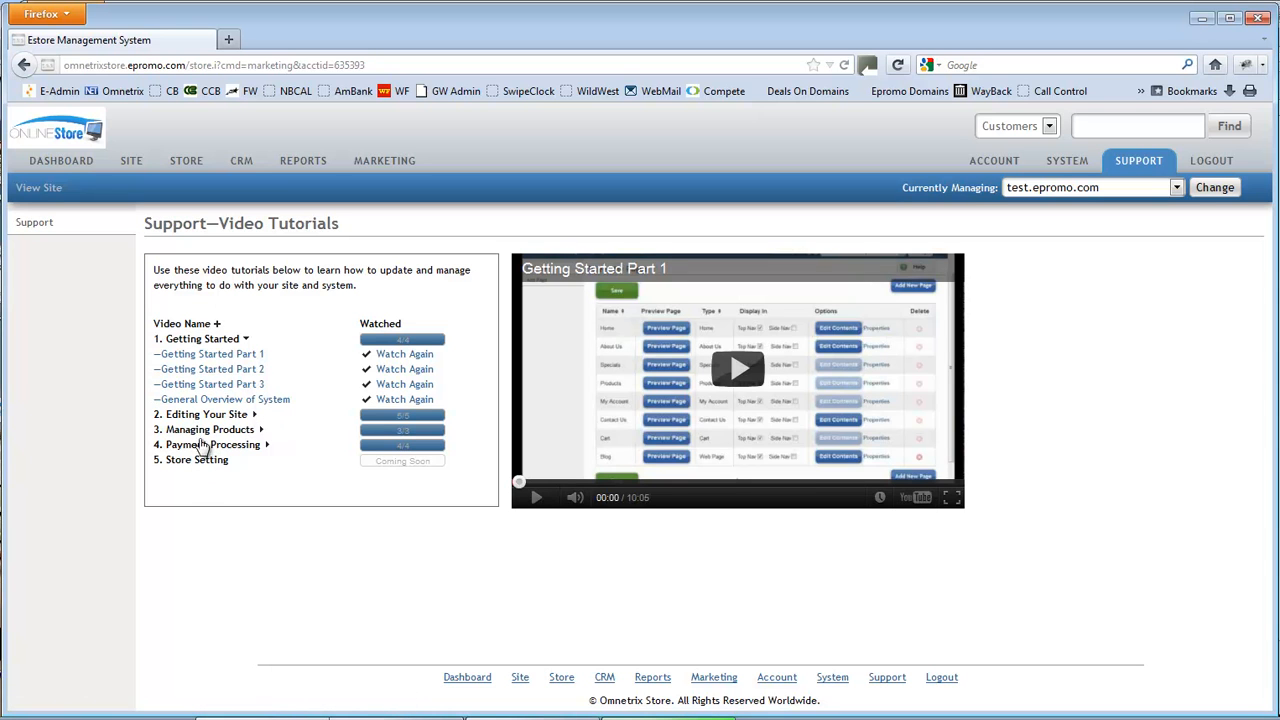
left_click(205, 416)
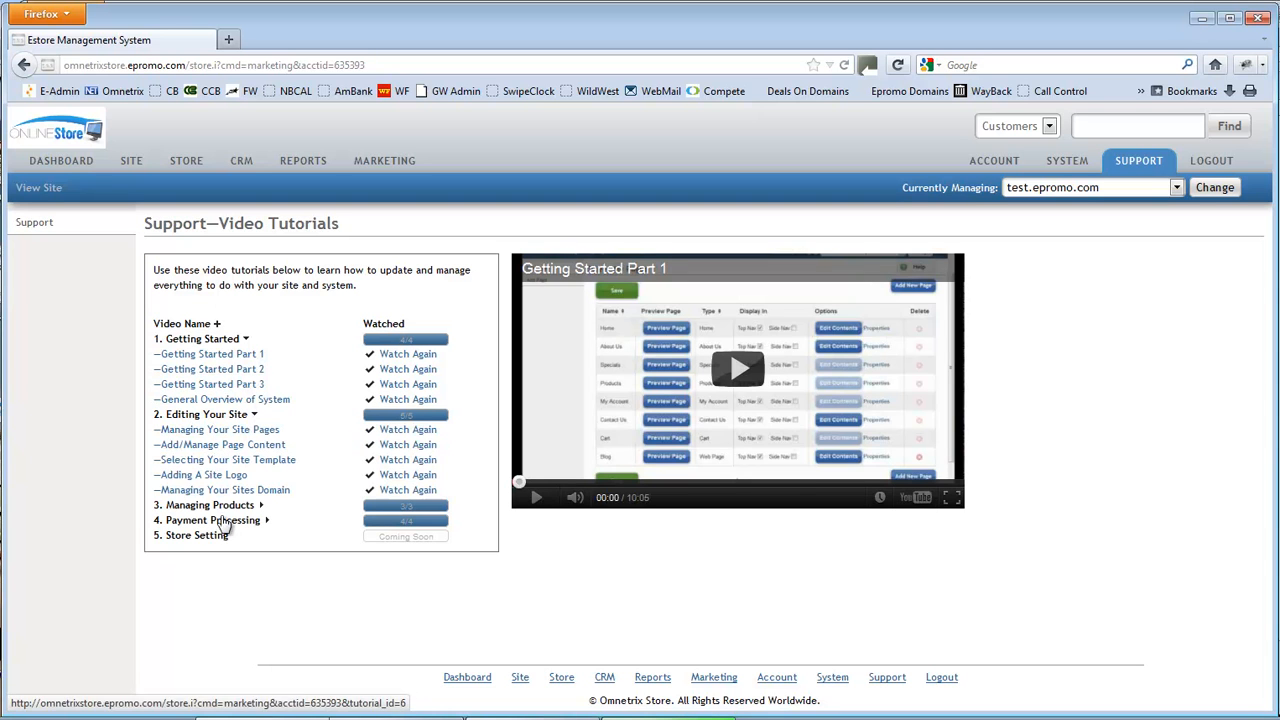